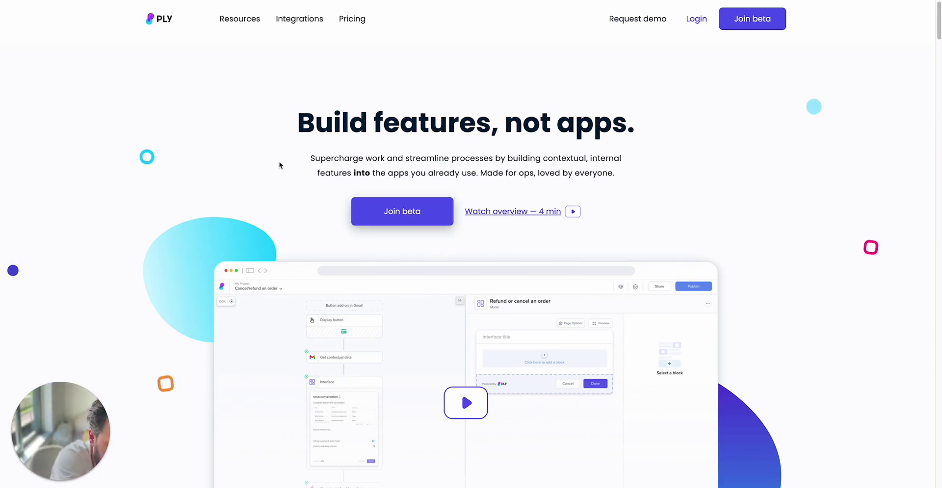
- Bring up Ply's Add prospect form, then switch to the LinkedIn Messaging tab
key("ctrl+k")
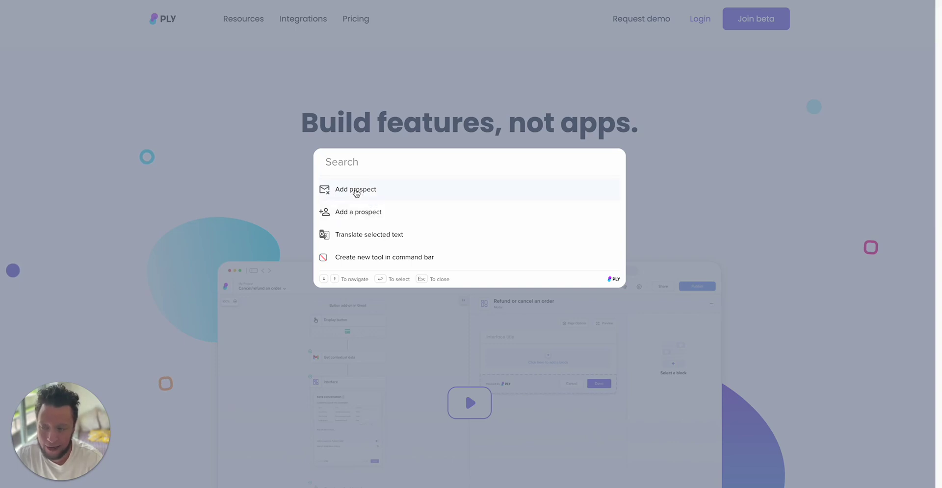
left_click(356, 193)
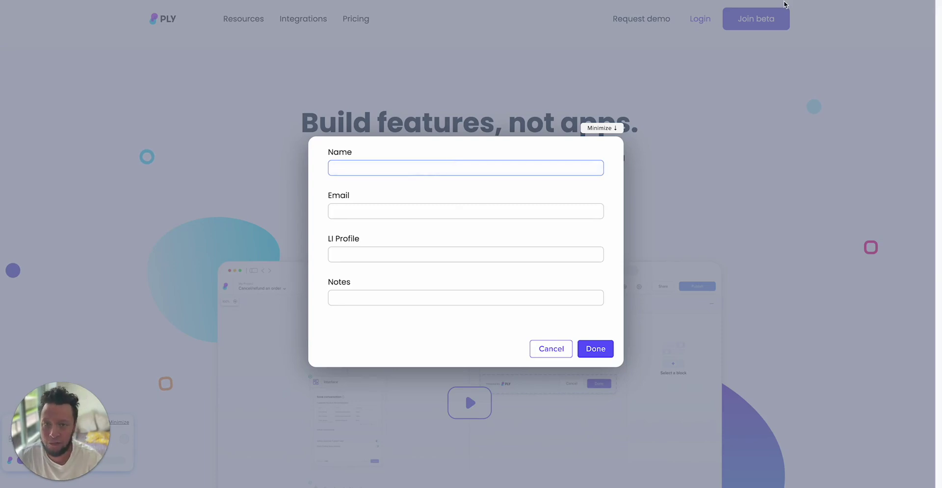
left_click(697, 1)
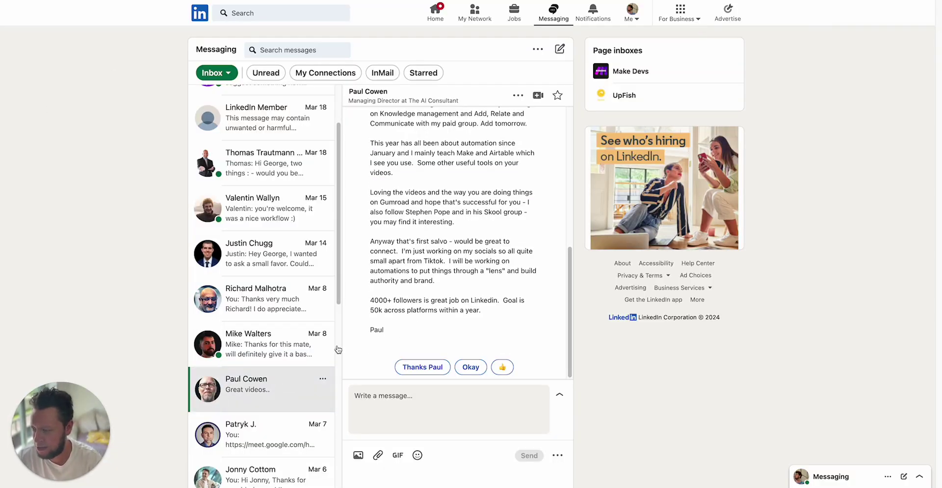
- Open Ply's Add prospect form over the LinkedIn inbox and look over its fields
scroll(441, 218, "up", 1)
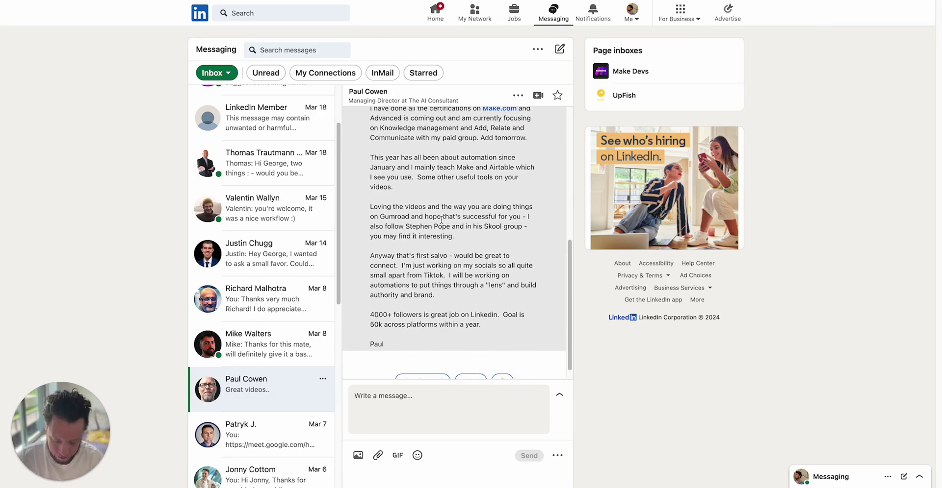
key("ctrl+k")
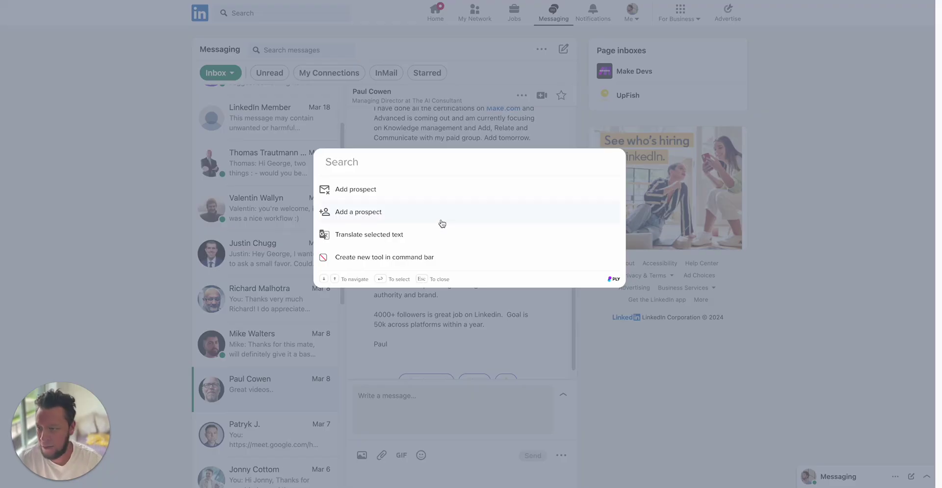
left_click(376, 196)
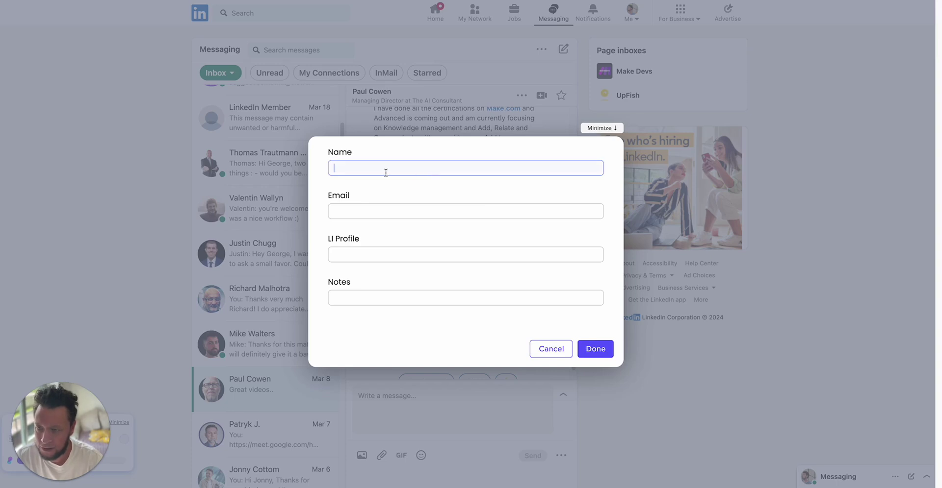
left_click(385, 210)
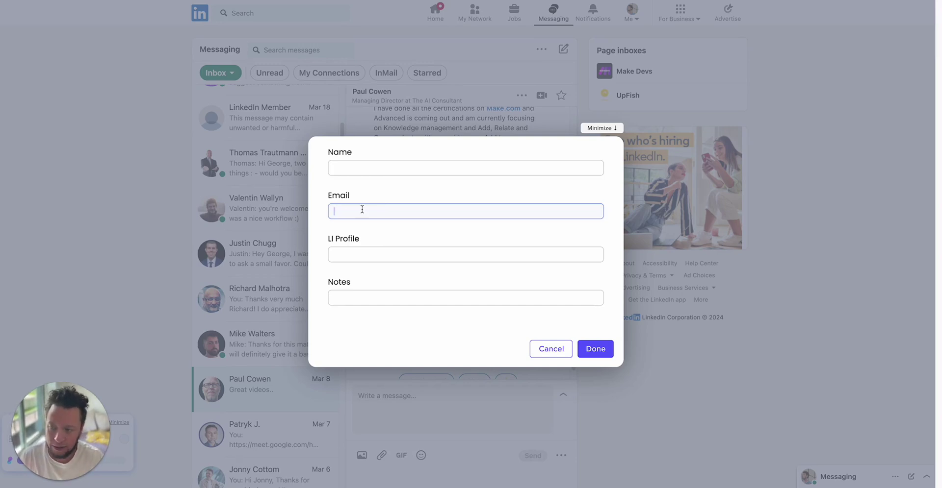
key("Tab")
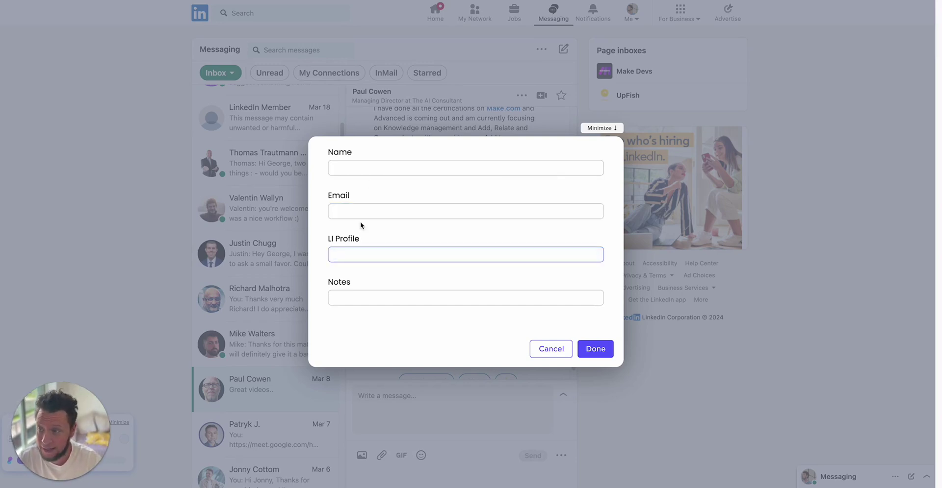
left_click(351, 297)
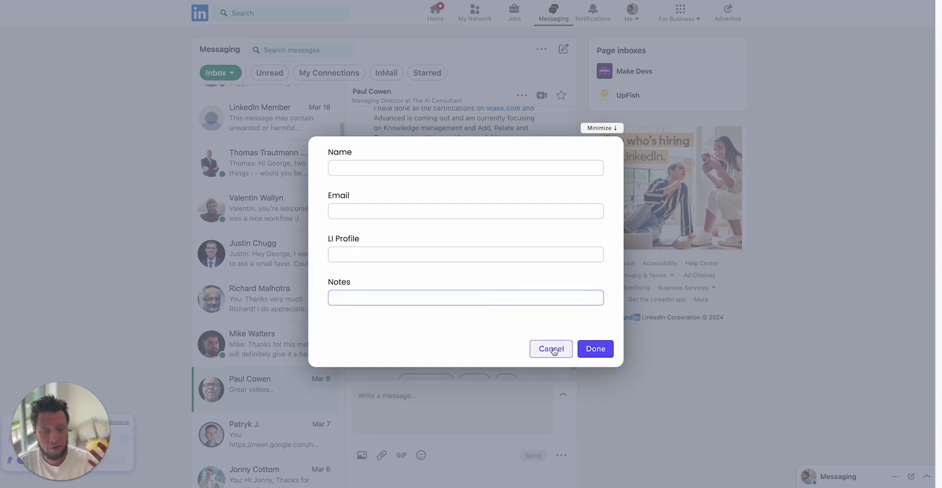
left_click(543, 168)
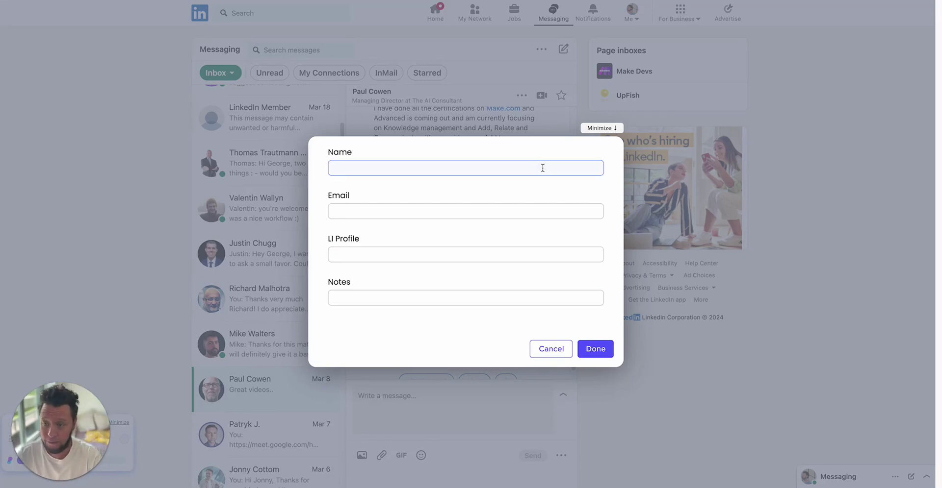
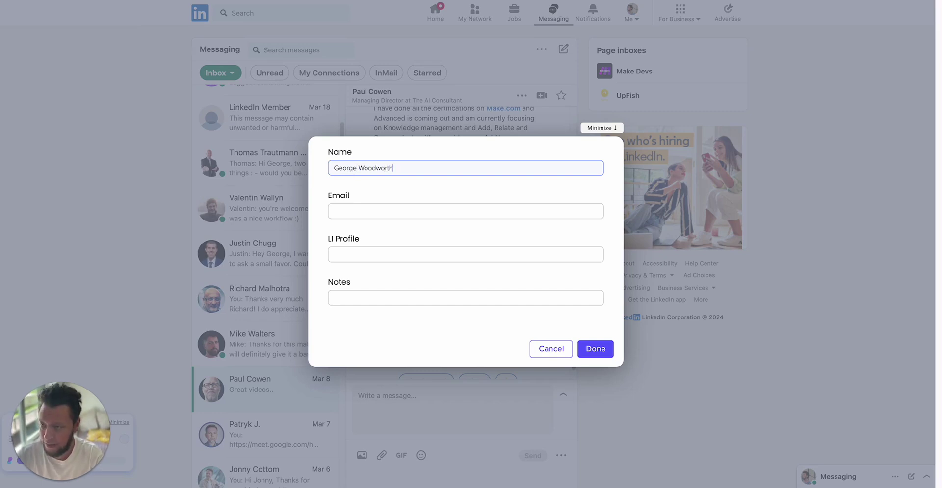
- Enter the prospect's name, LinkedIn profile URL and a note about working with him, then submit
key("Tab")
key("Tab")
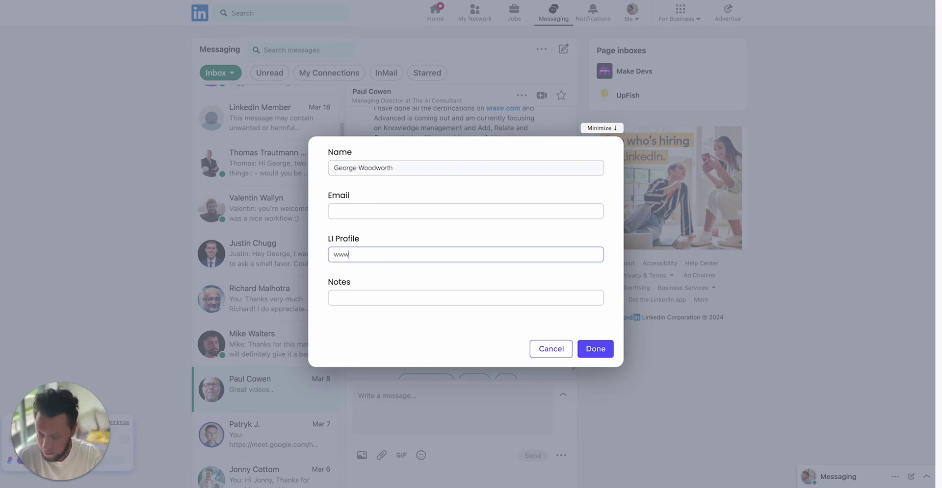
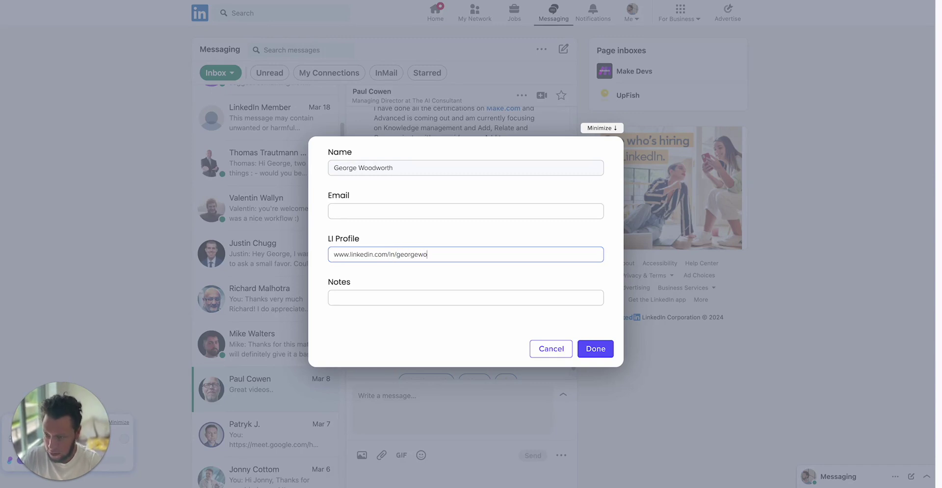
key("Tab")
type("he is a cool guy")
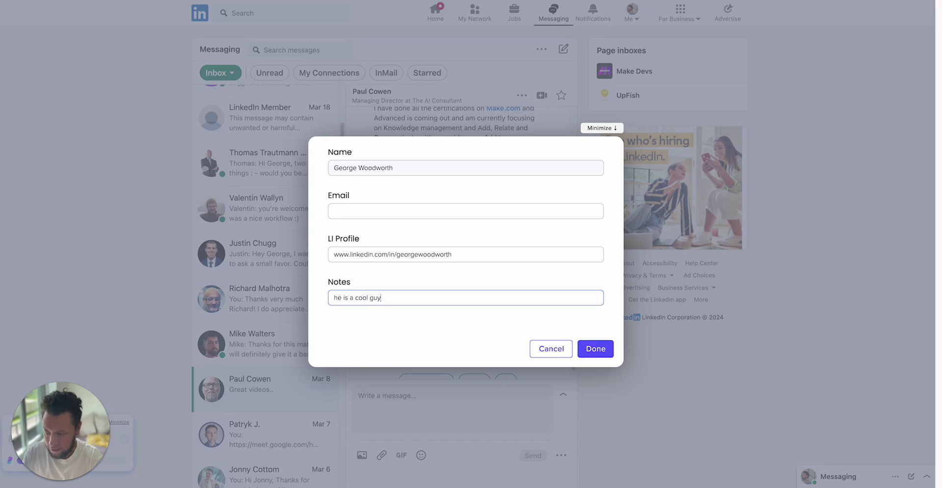
type("! so cool! I would be l")
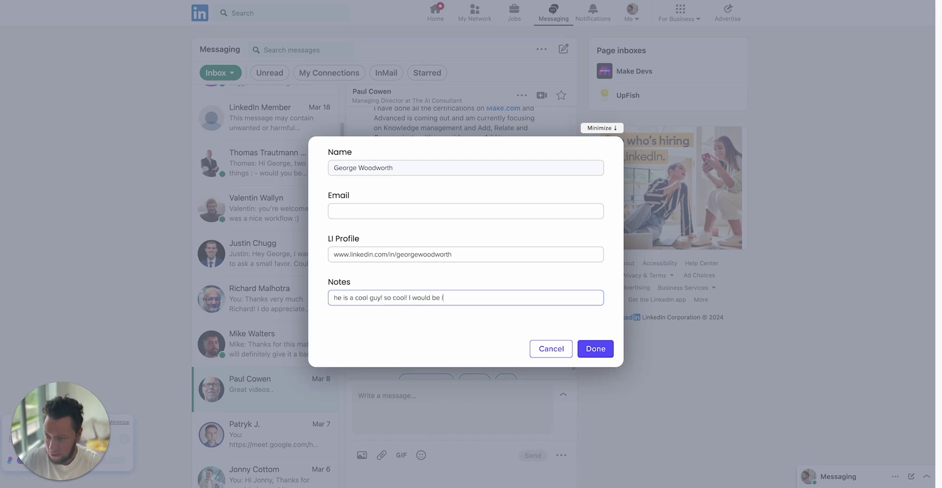
type("happy to work with him")
left_click(590, 350)
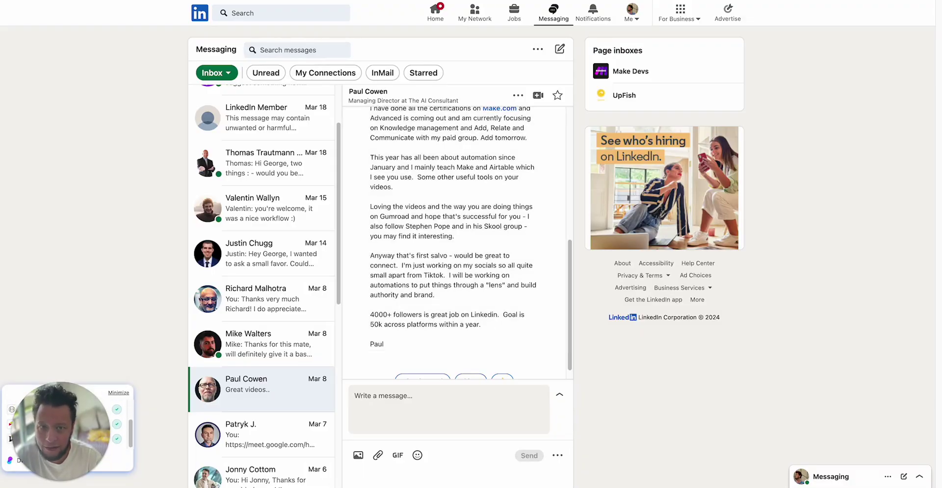
- In Airtable's New CRM People table, scroll to the new prospect row and select its name cell
key("ctrl+Tab")
scroll(419, 212, "down", 15)
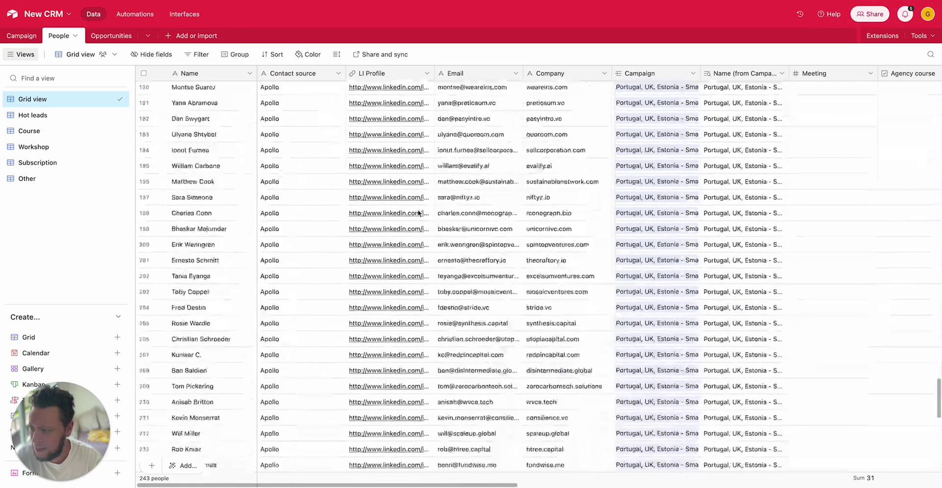
scroll(418, 212, "down", 5)
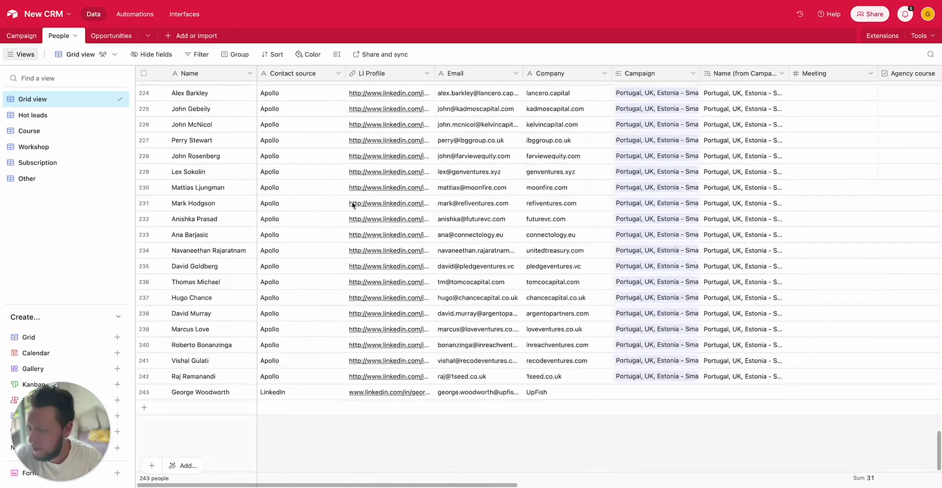
left_click(230, 396)
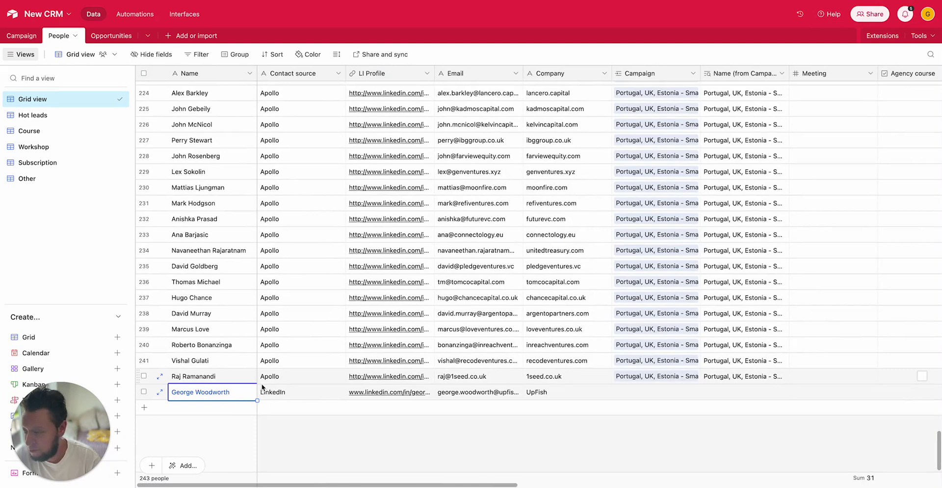
key("Right")
key("Right")
key("Left")
key("Left")
key("Right")
key("Right")
key("Right")
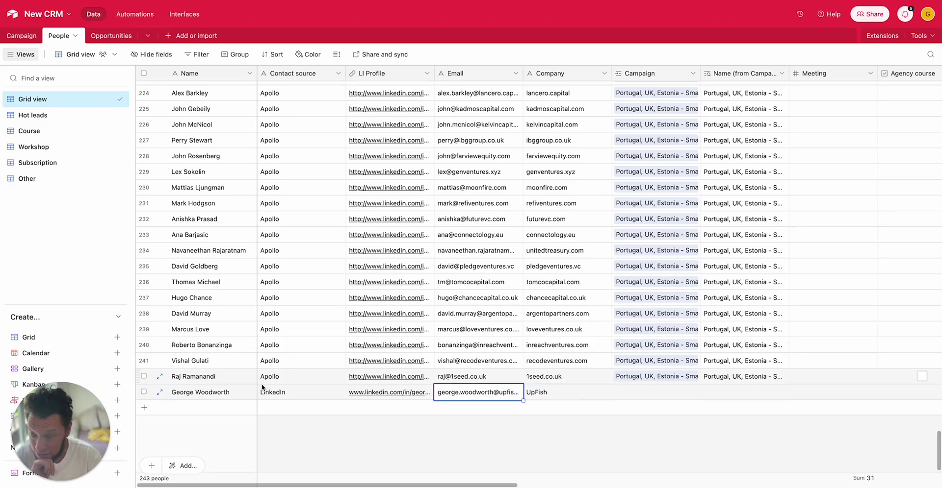
key("Right")
key("Right")
key("Right")
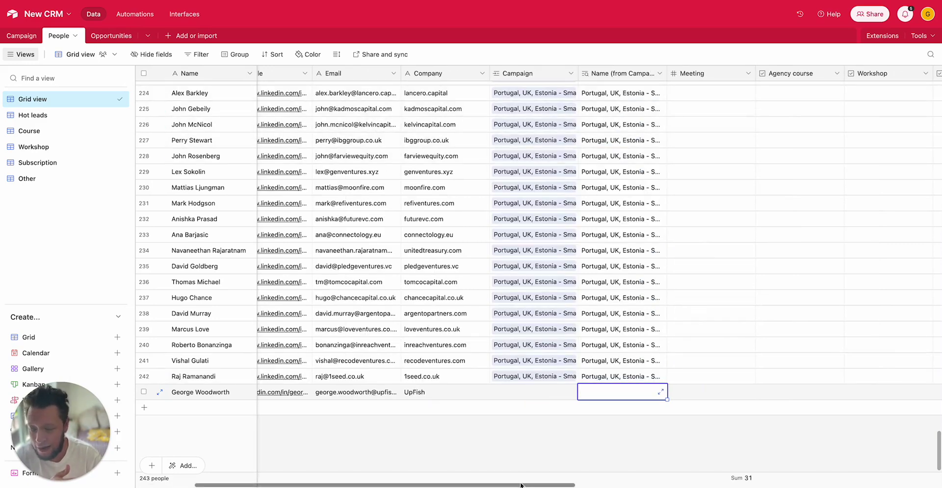
- Scroll across the new row to check its Notes, Advertising Services industry and job title values
left_click_drag(521, 485, 785, 485)
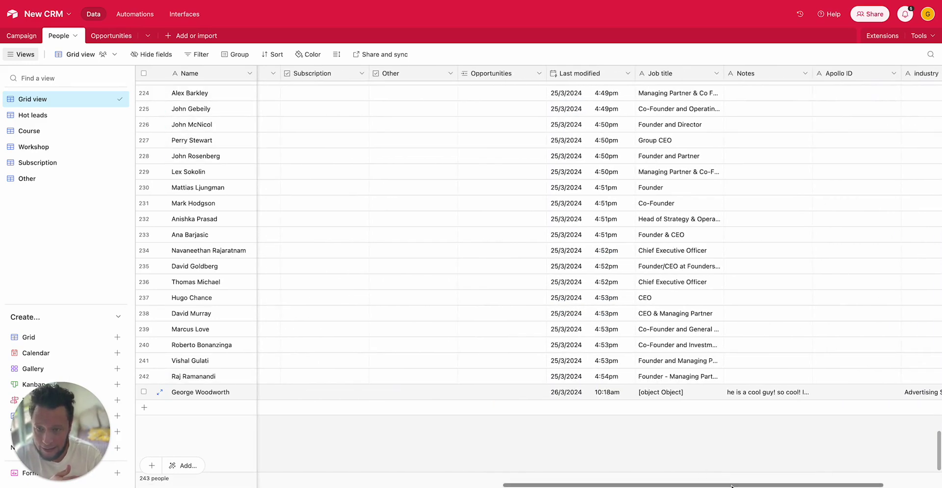
scroll(735, 461, "right", 5)
left_click(672, 398)
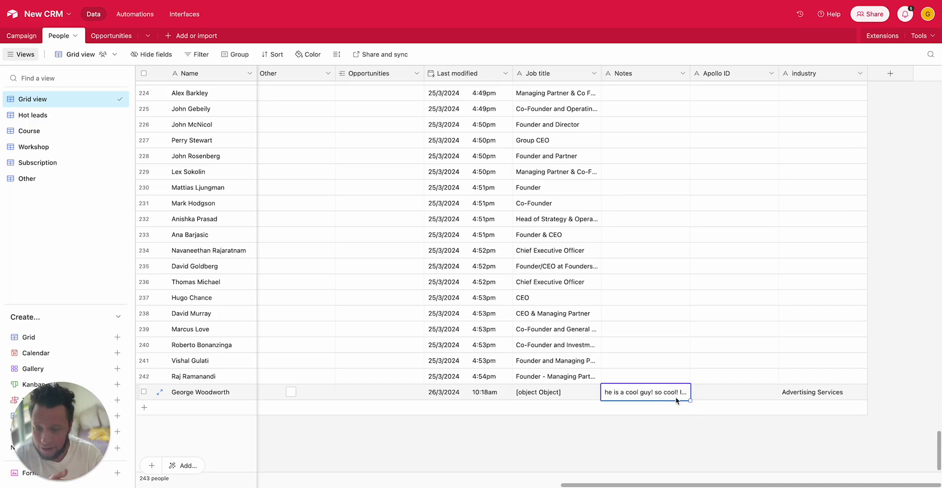
left_click(796, 393)
scroll(709, 486, "left", 3)
left_click(668, 396)
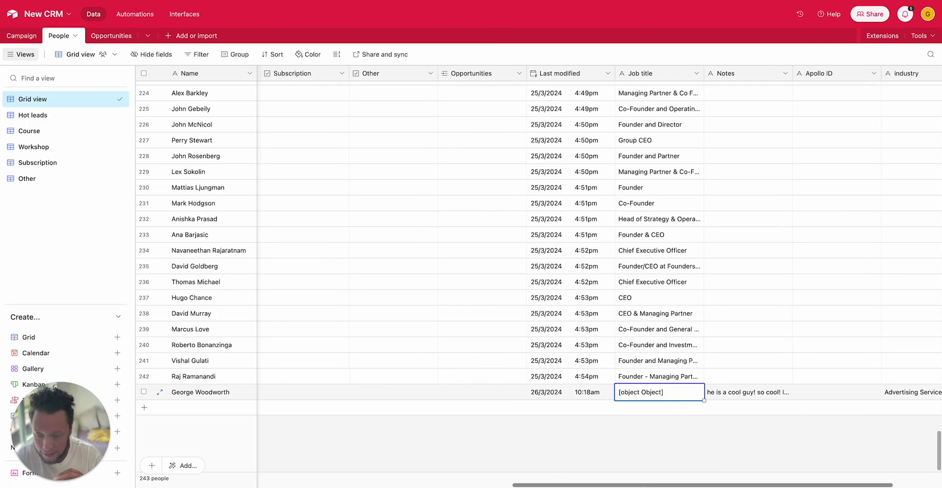
scroll(581, 486, "left", 2)
left_click_drag(580, 486, 270, 487)
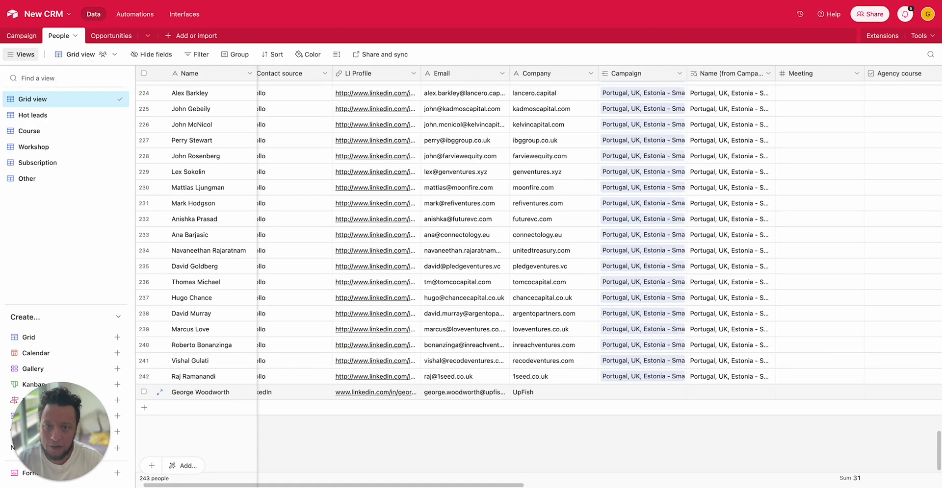
- Return to Ply, close the empty Add prospect form, and open the Features page
left_click(814, 1)
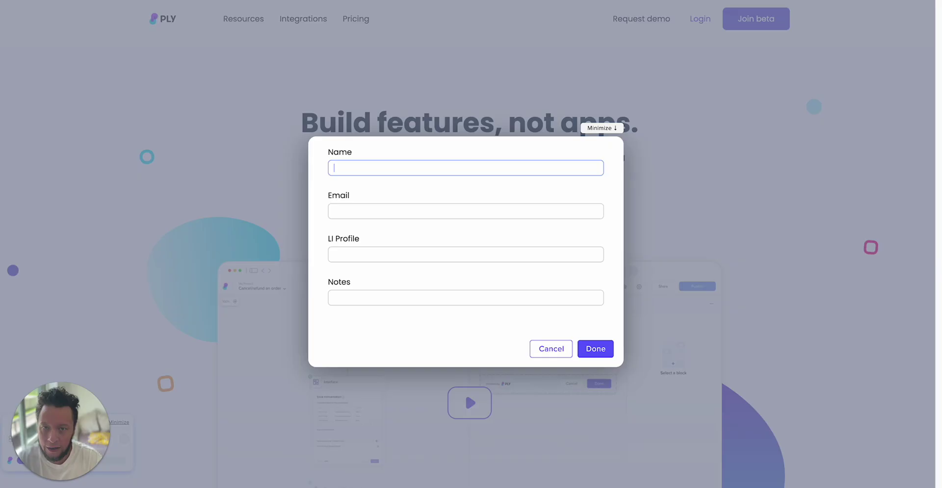
left_click(562, 349)
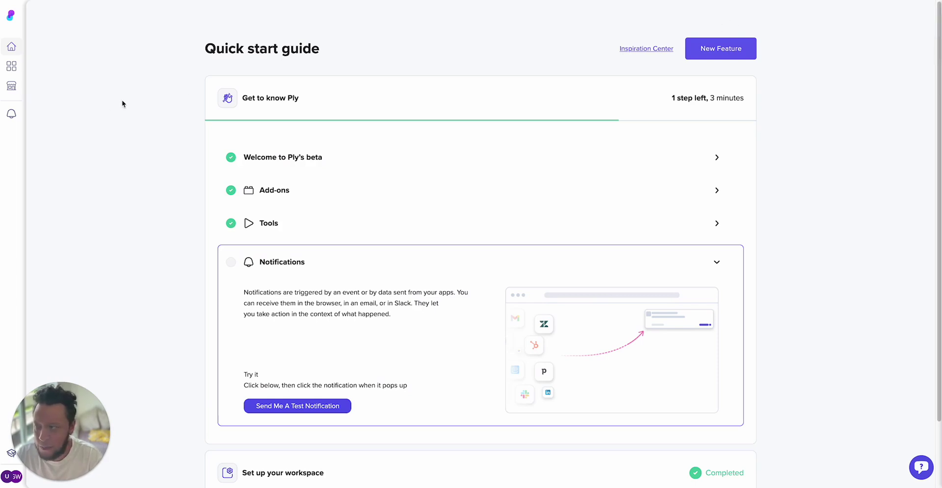
left_click(12, 66)
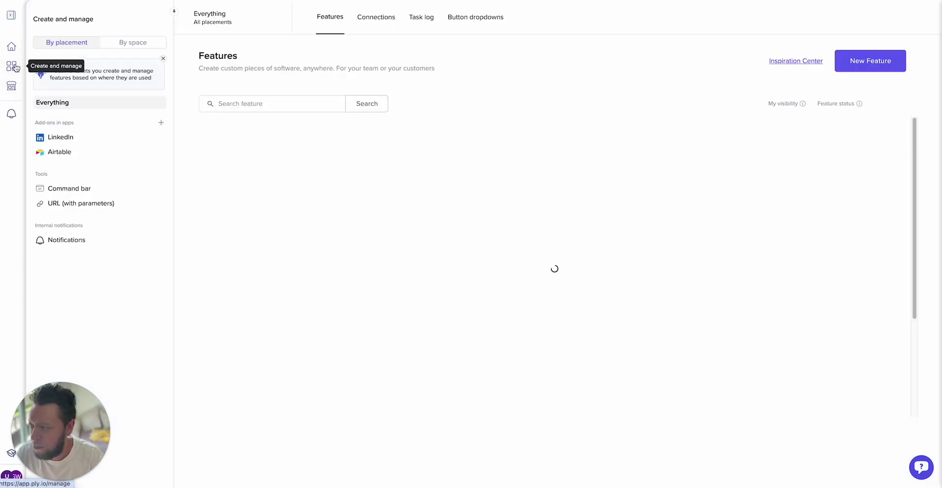
- Create a new command-bar Tool whose command text is 'Add prospect'
left_click(878, 64)
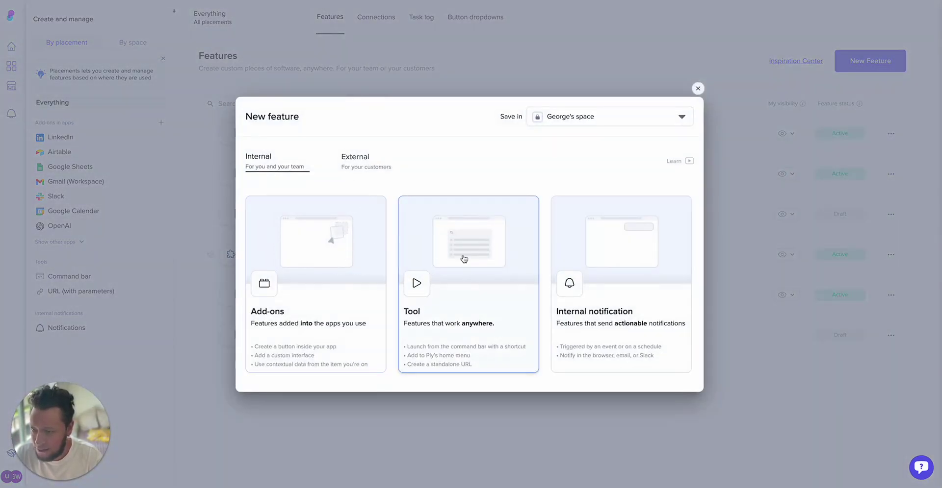
left_click(462, 317)
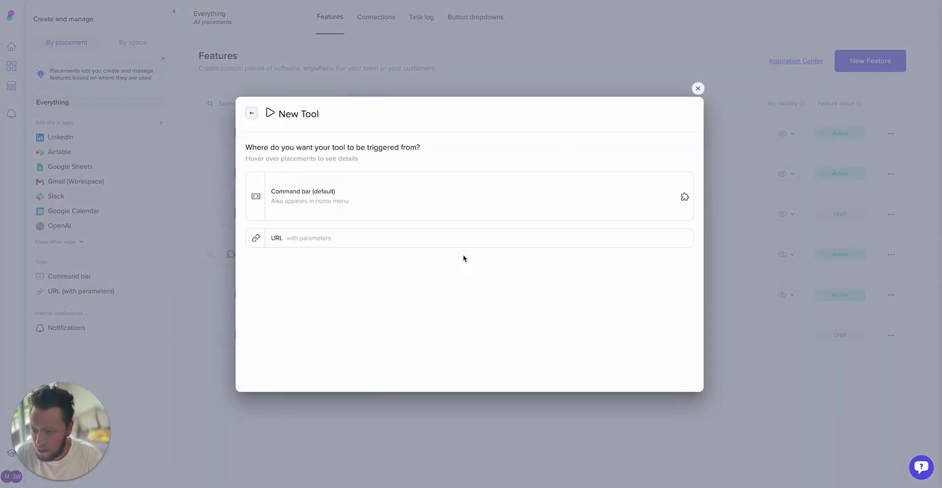
left_click(366, 201)
left_click(347, 178)
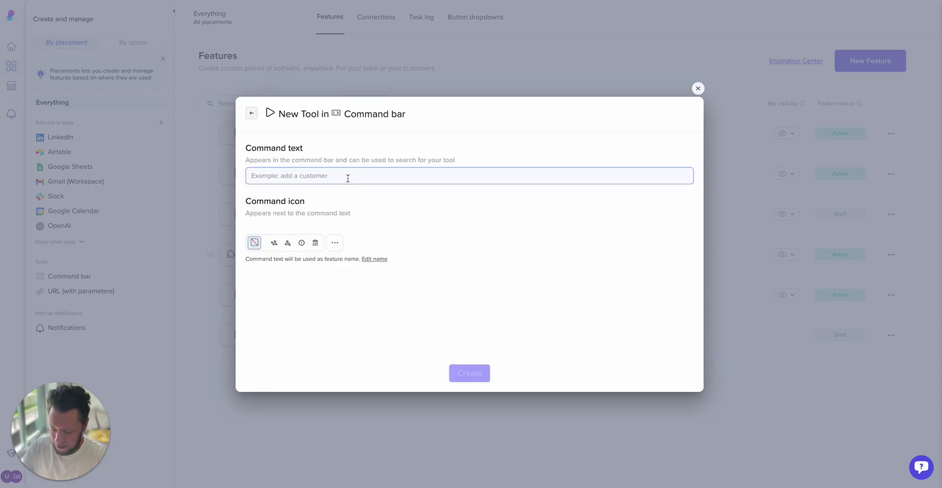
type("Add prospect")
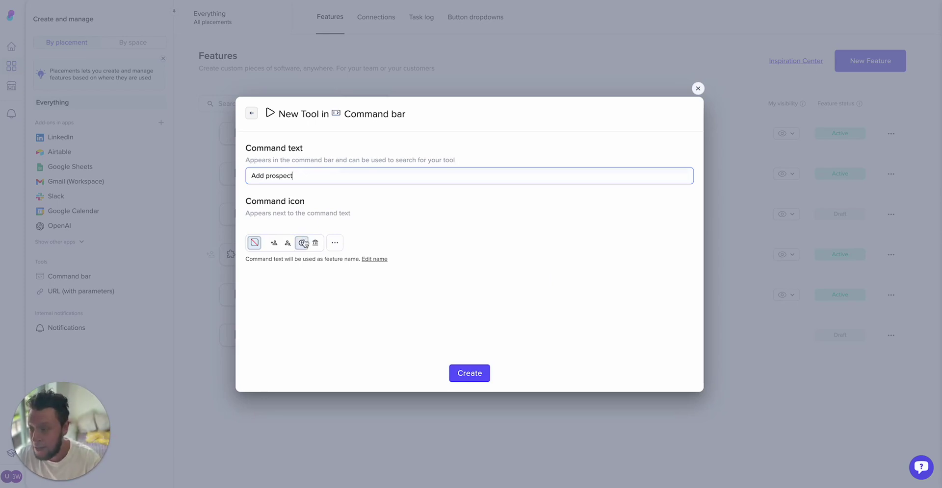
left_click(468, 375)
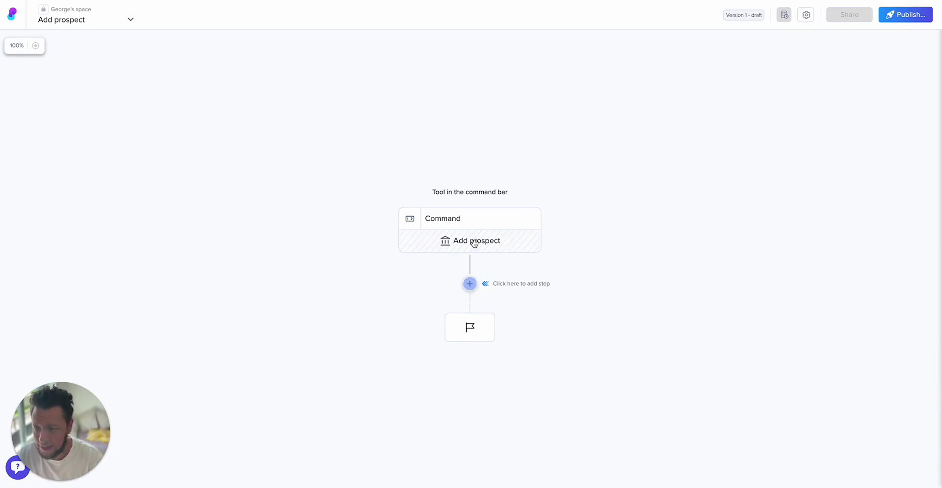
- Add an Interface step with text inputs labelled Name and LI Profile
left_click(470, 284)
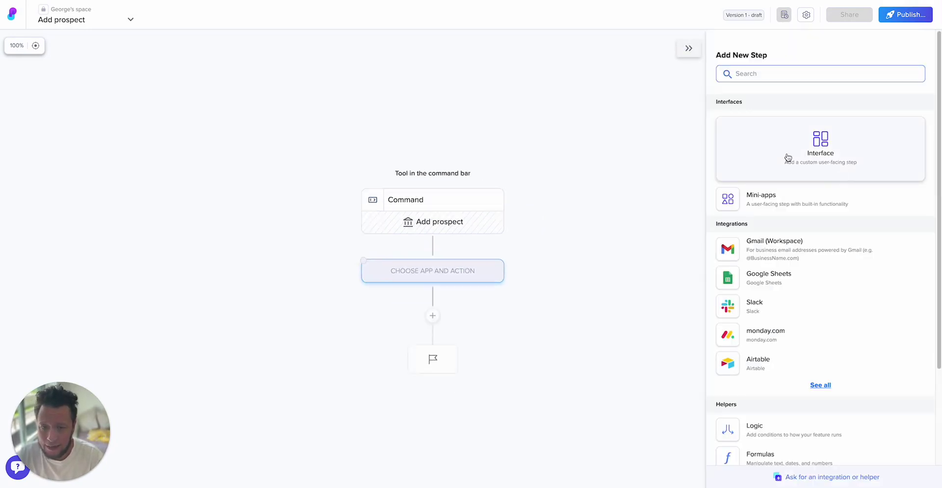
left_click(807, 152)
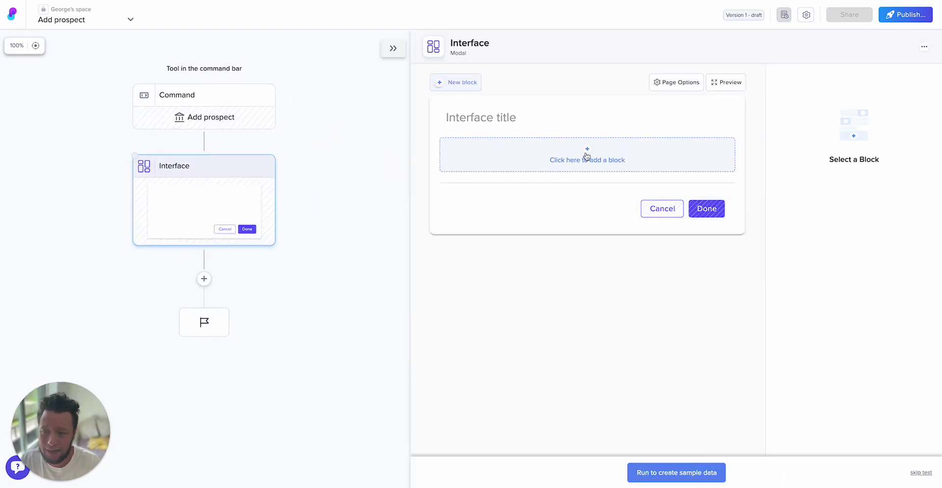
left_click(586, 157)
left_click(528, 239)
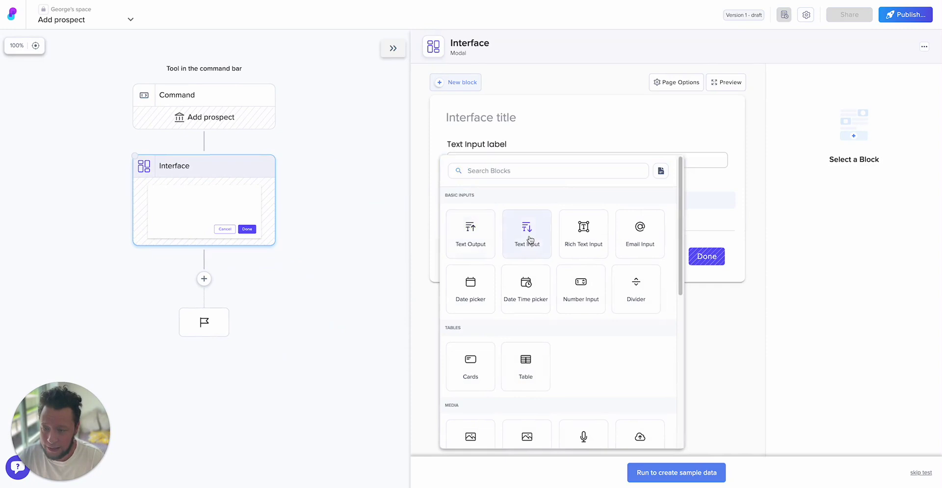
triple_click(810, 140)
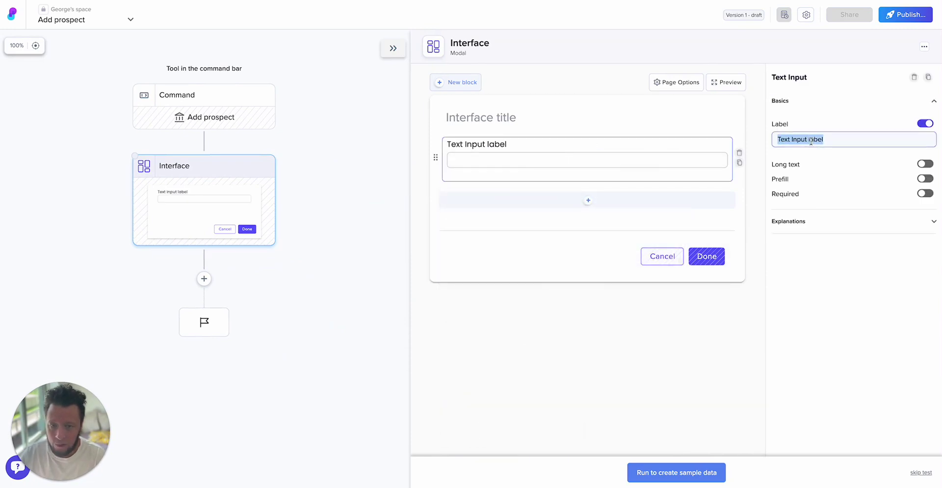
type("Name")
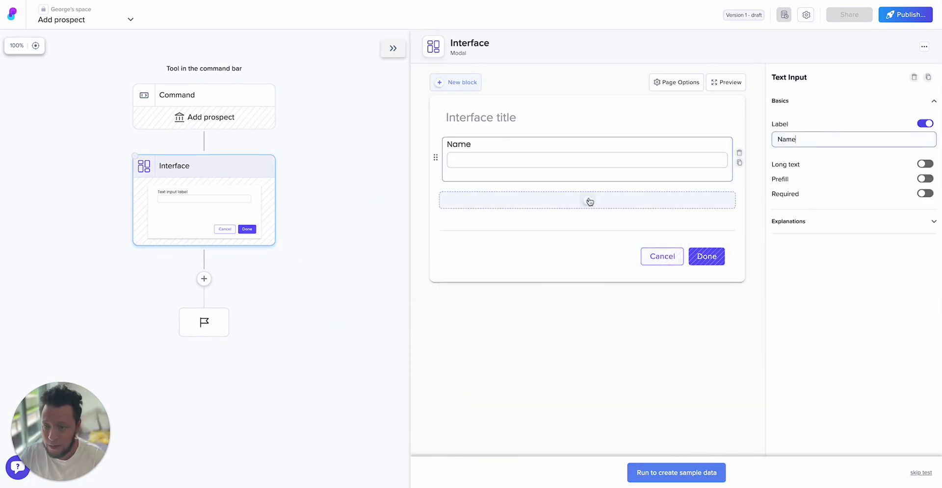
left_click(587, 200)
left_click(555, 265)
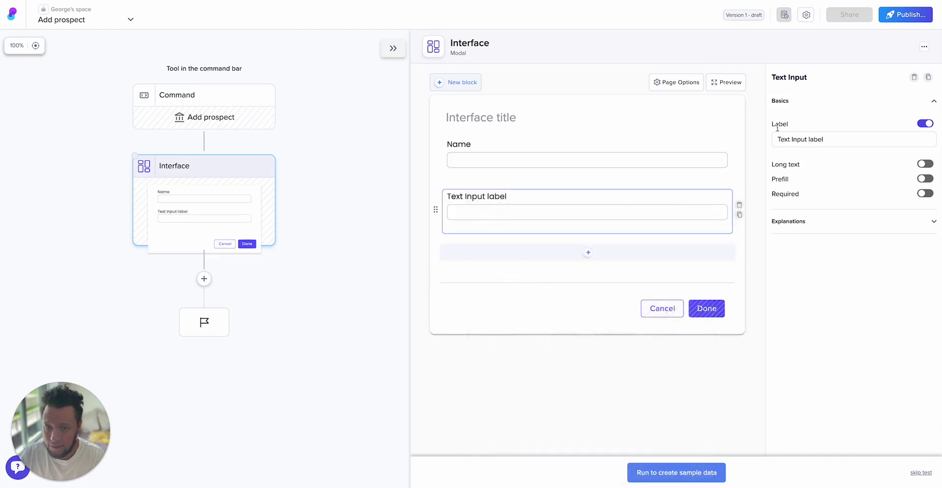
triple_click(798, 139)
type("LI")
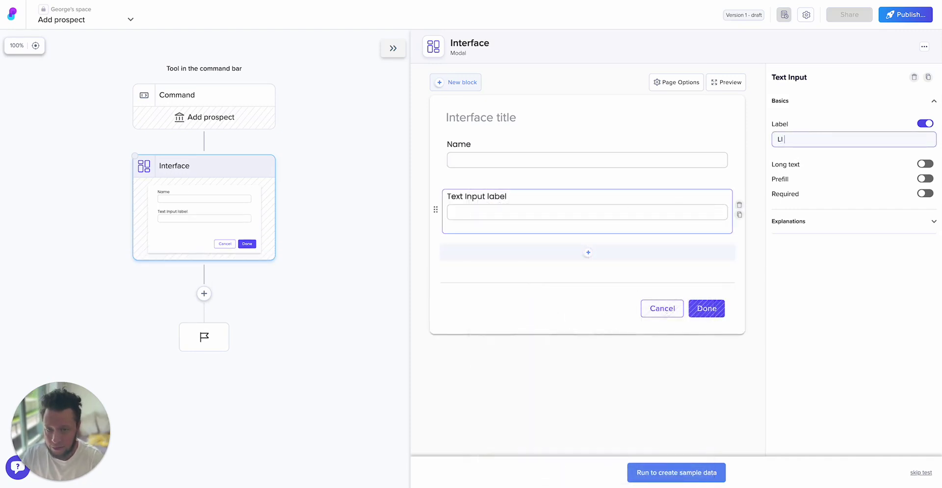
type(" Profile")
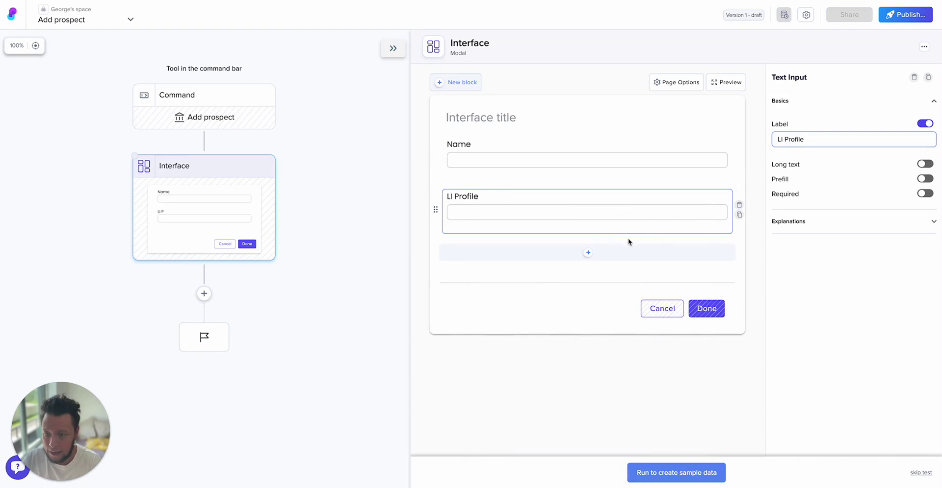
- Add two more text inputs to the interface, labelled Email and Notes
left_click(584, 254)
left_click(572, 278)
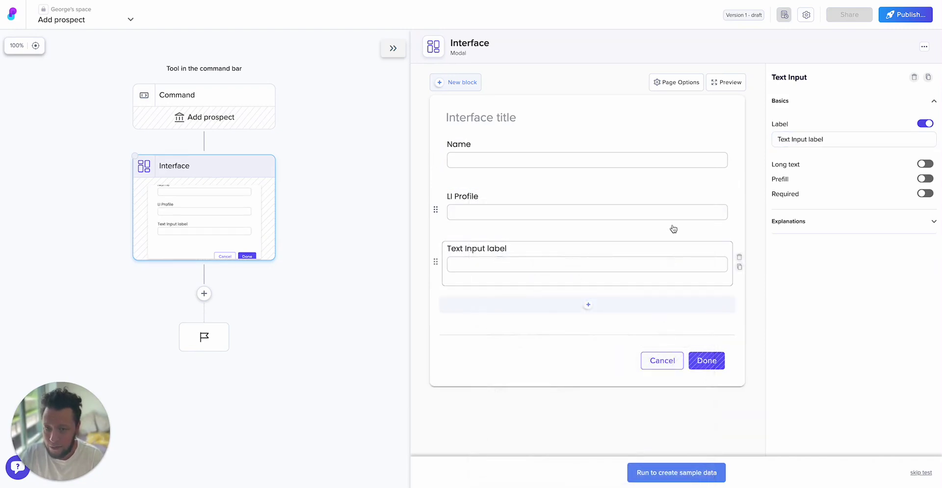
triple_click(838, 138)
type("Email")
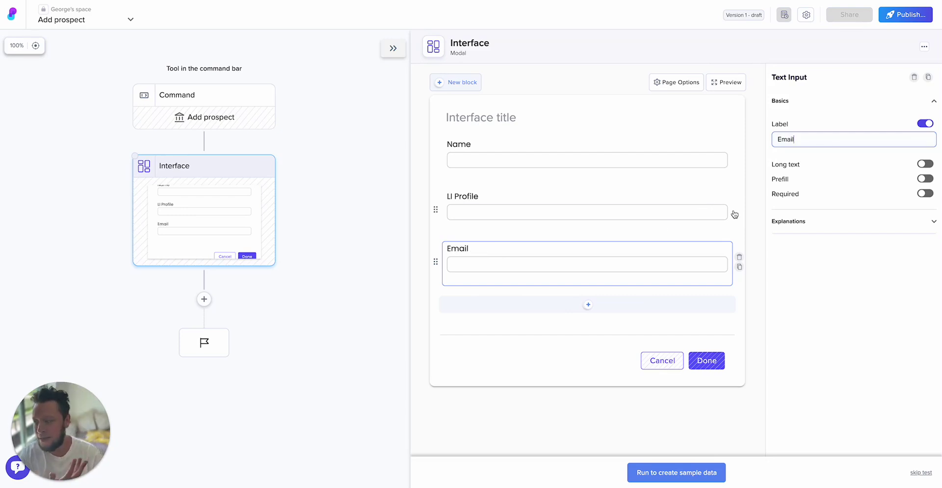
left_click(587, 305)
left_click(579, 270)
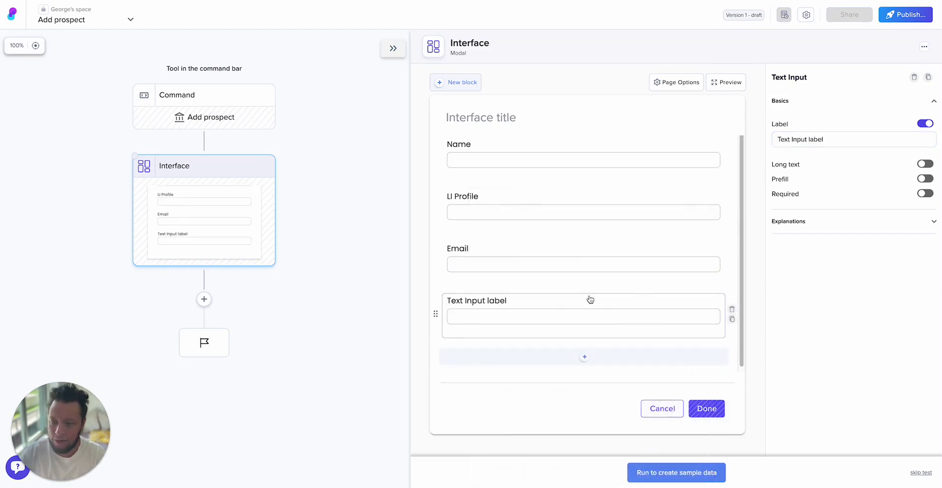
triple_click(834, 139)
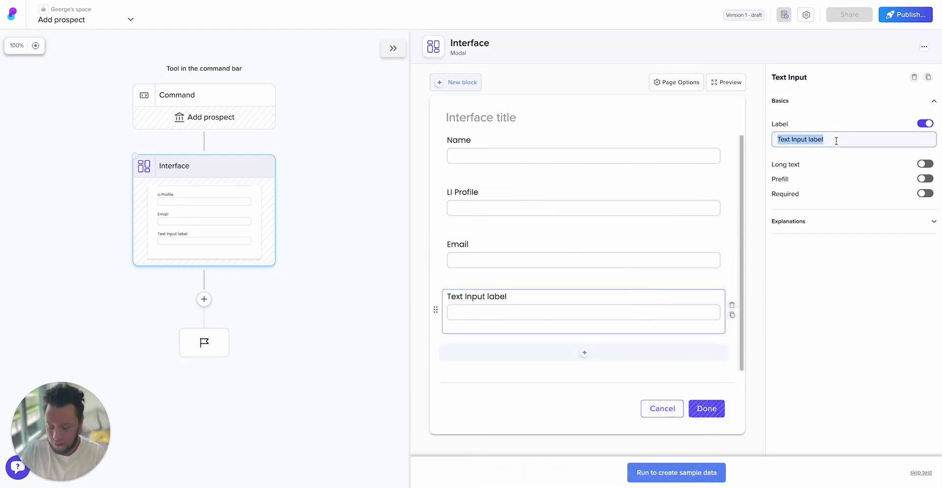
type("Notes")
left_click(784, 332)
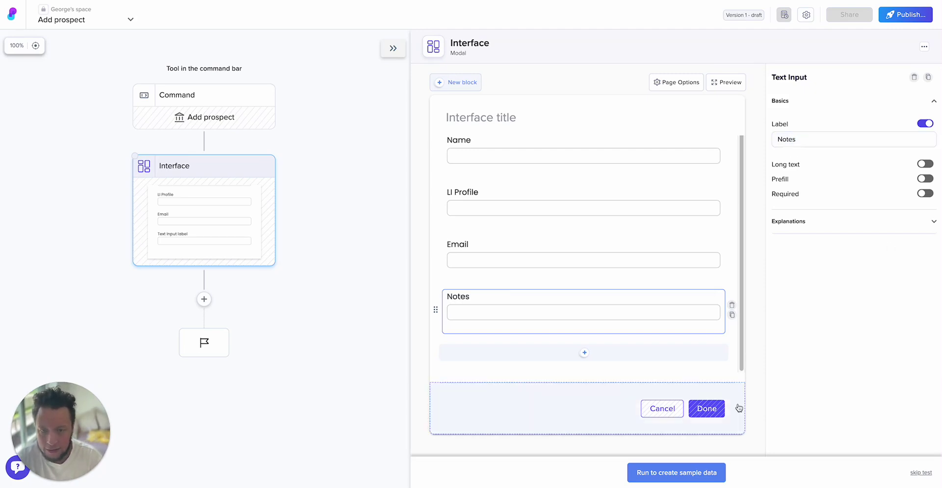
- Test-run the interface with a sample name, LinkedIn URL, email and note 'He is a cool guy'
left_click(670, 476)
left_click(641, 167)
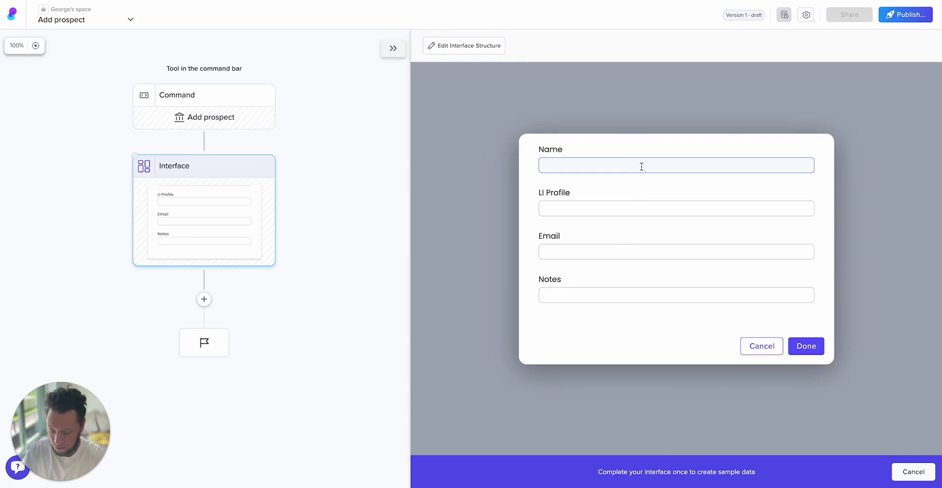
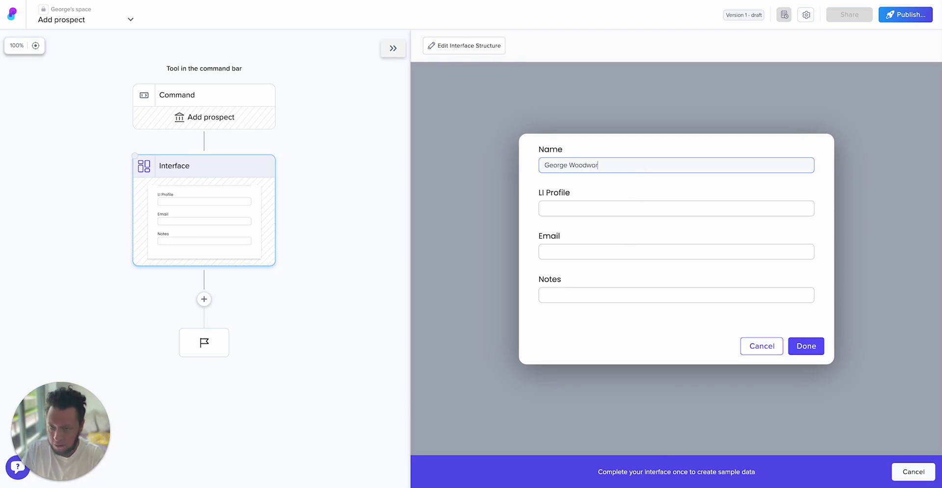
key("Tab")
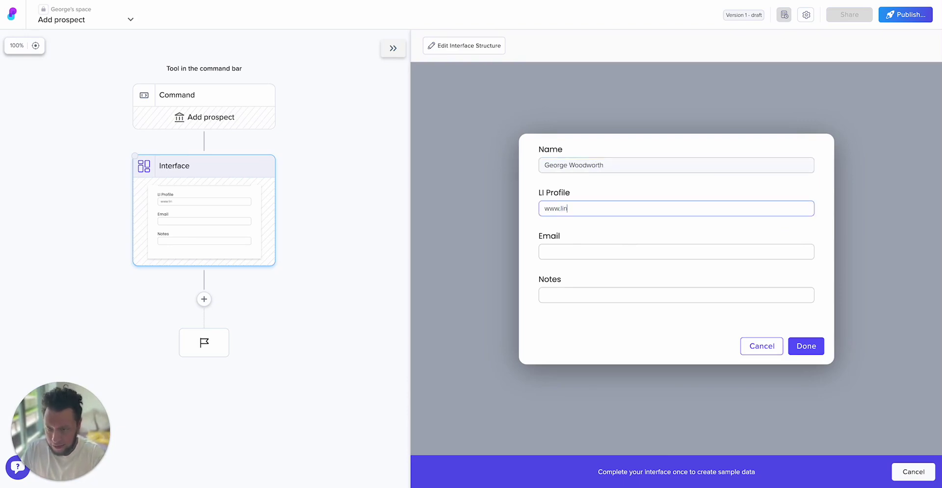
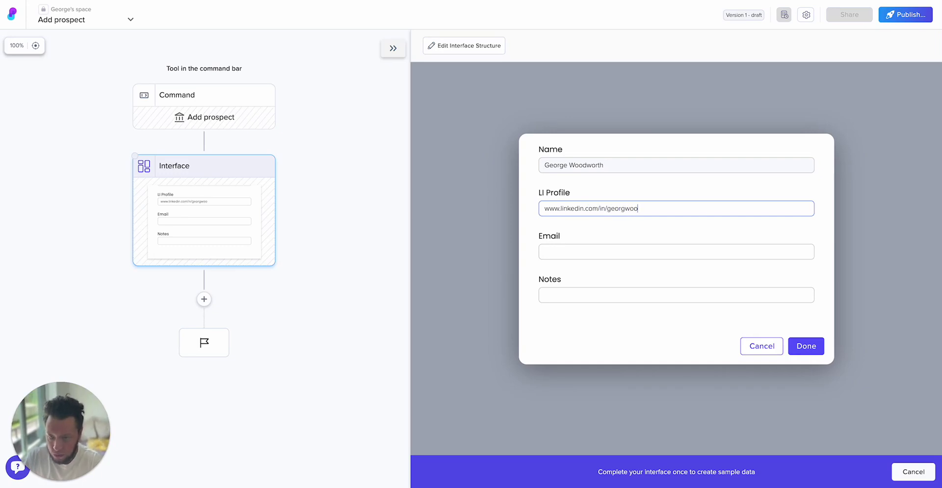
key("Tab")
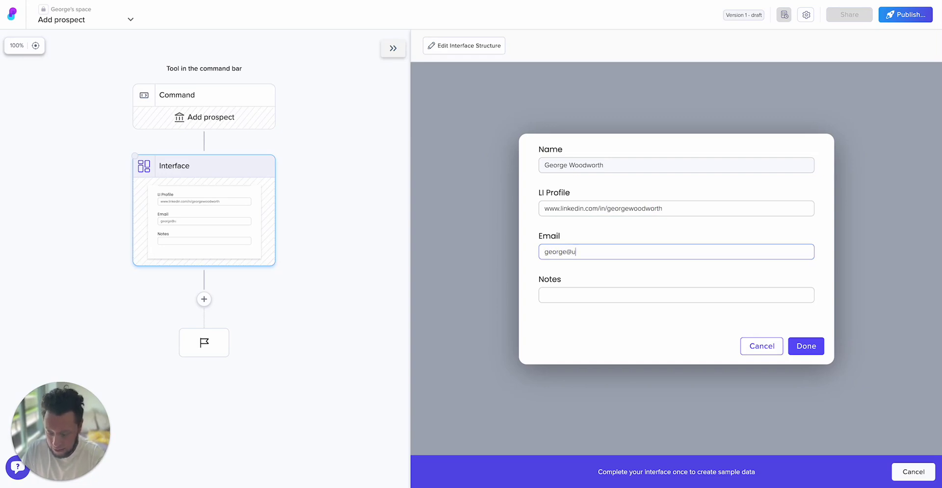
key("Tab")
type("He is a cool guy")
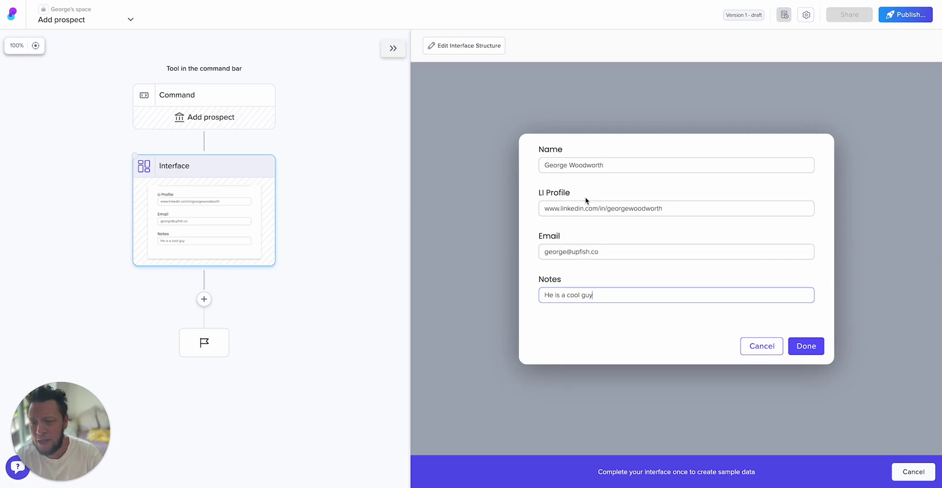
left_click(675, 212)
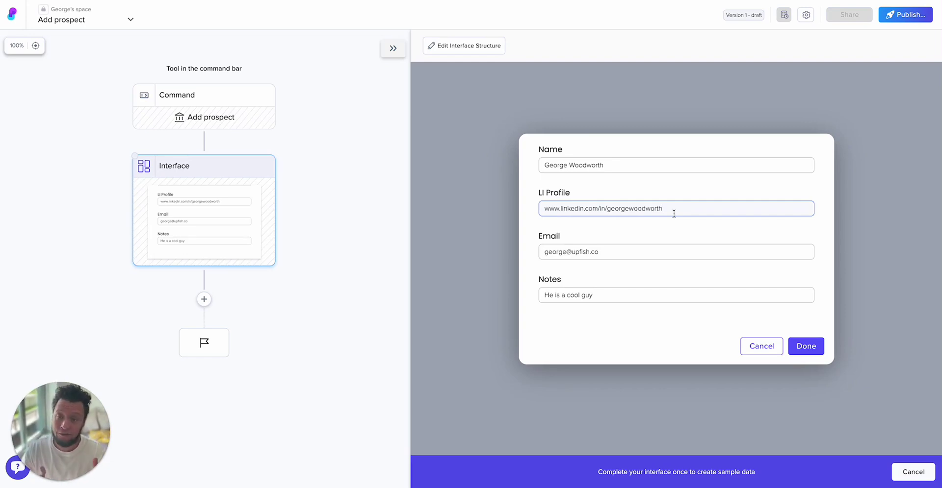
left_click(800, 346)
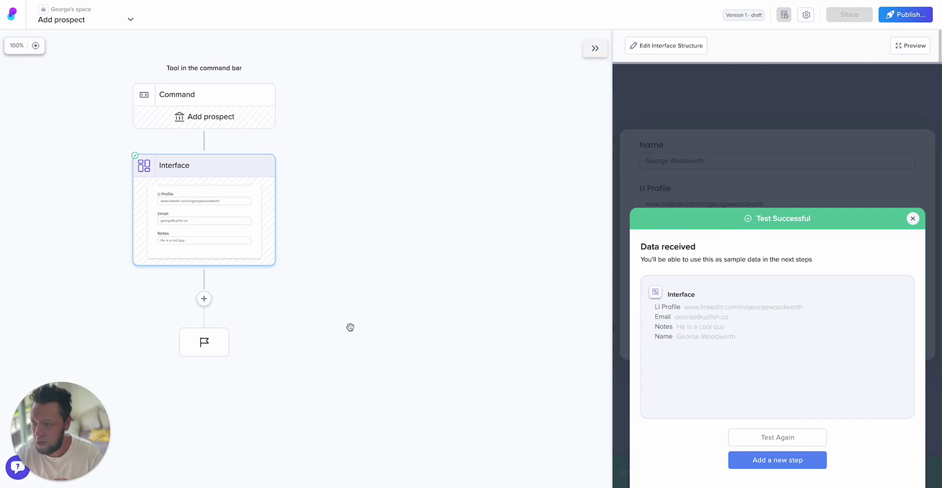
left_click_drag(349, 326, 473, 280)
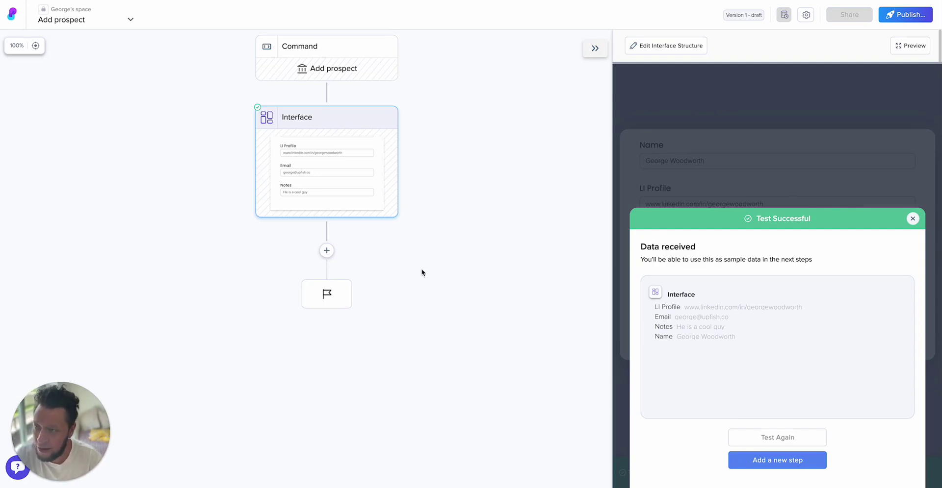
- Add a Branches step named Enrich details with branches LI Exists and Email exists
left_click(326, 251)
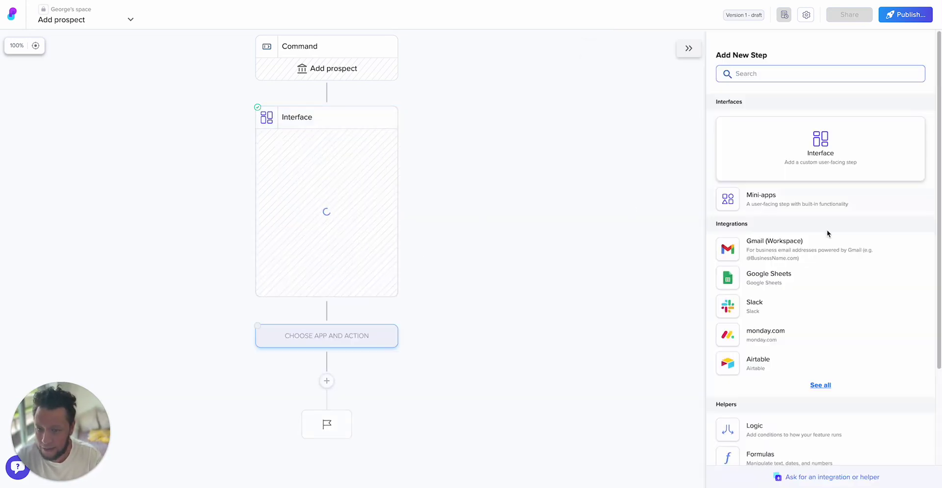
left_click(779, 432)
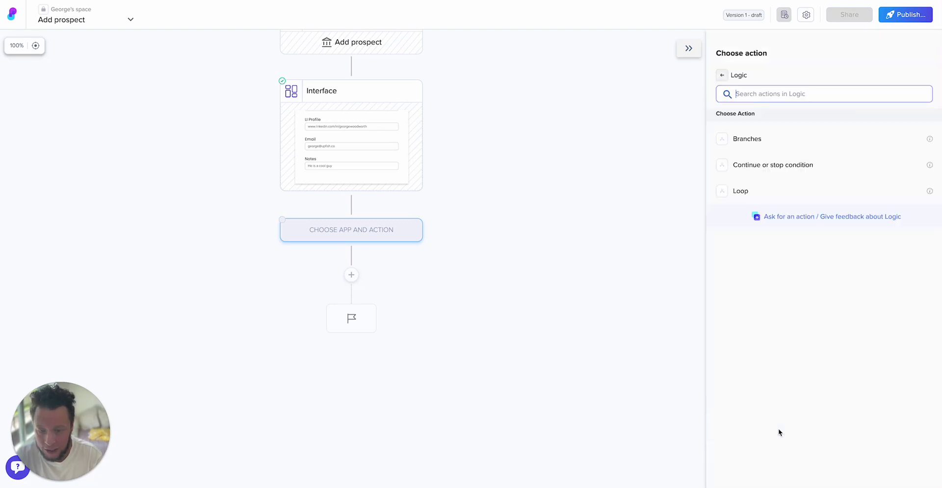
left_click(766, 146)
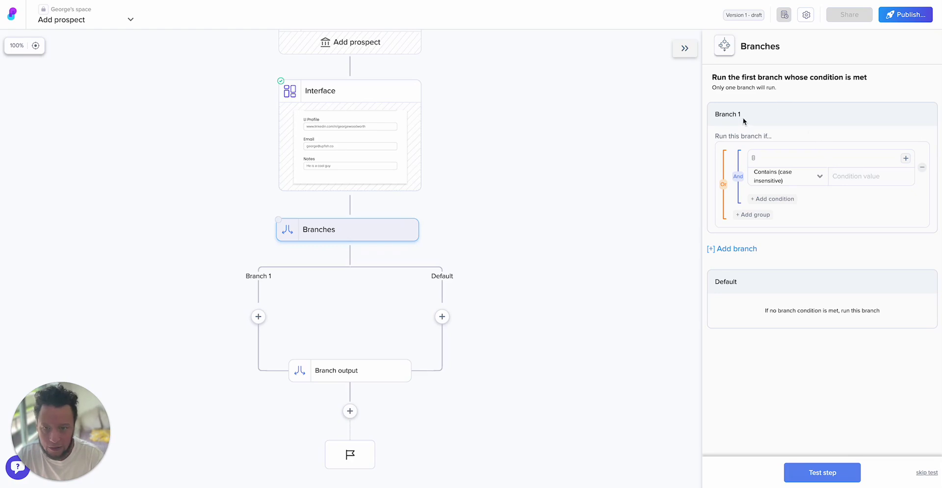
double_click(760, 47)
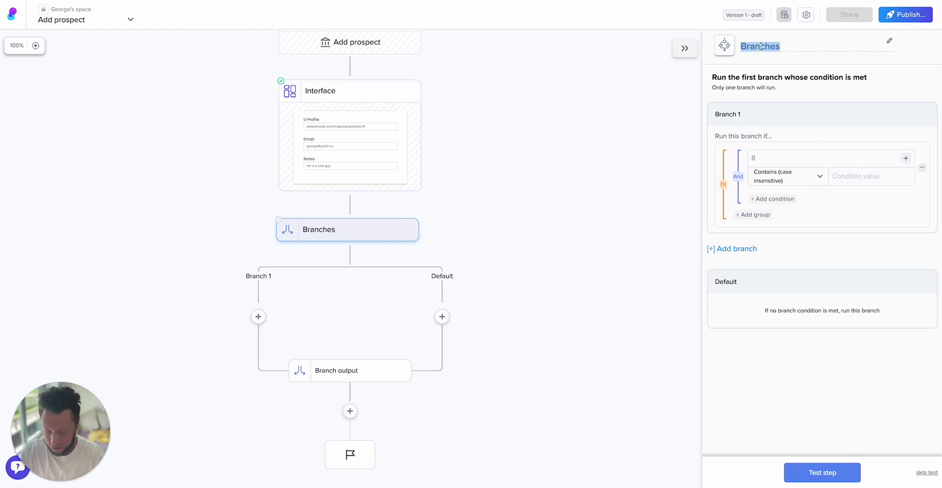
type("Enrich details")
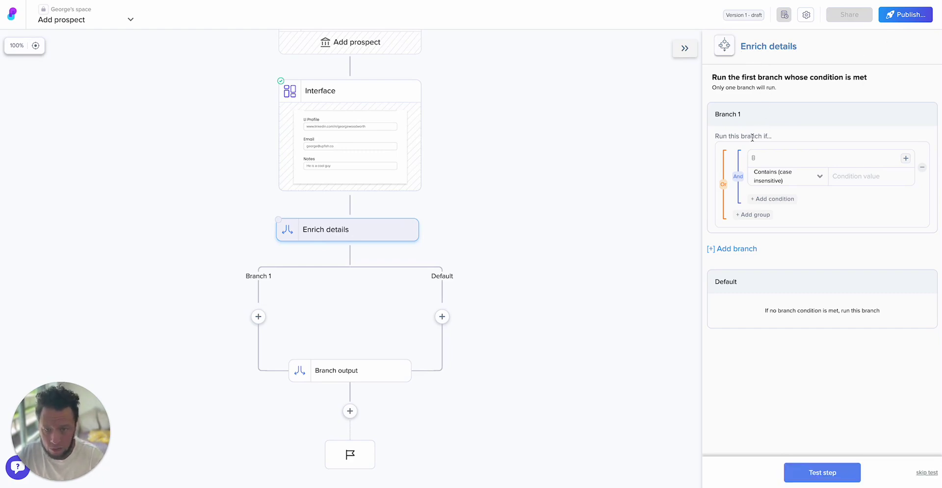
double_click(733, 115)
type("LI")
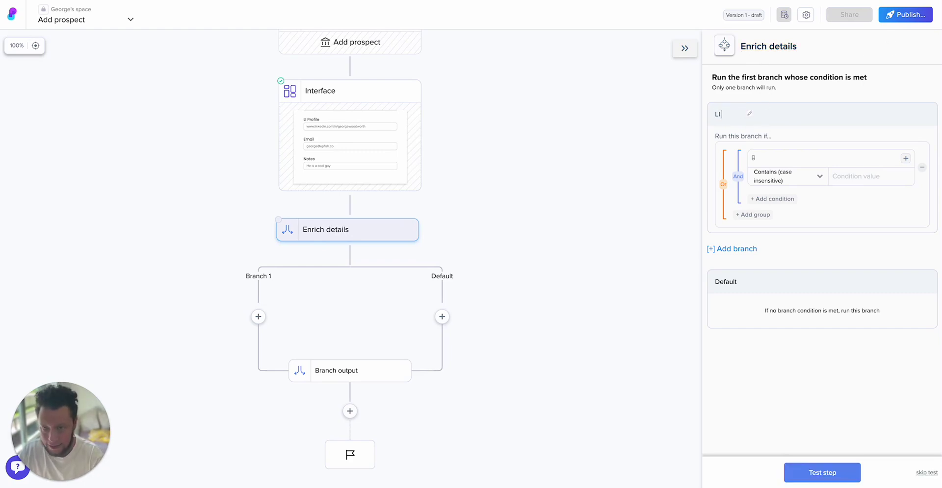
type(" Exists")
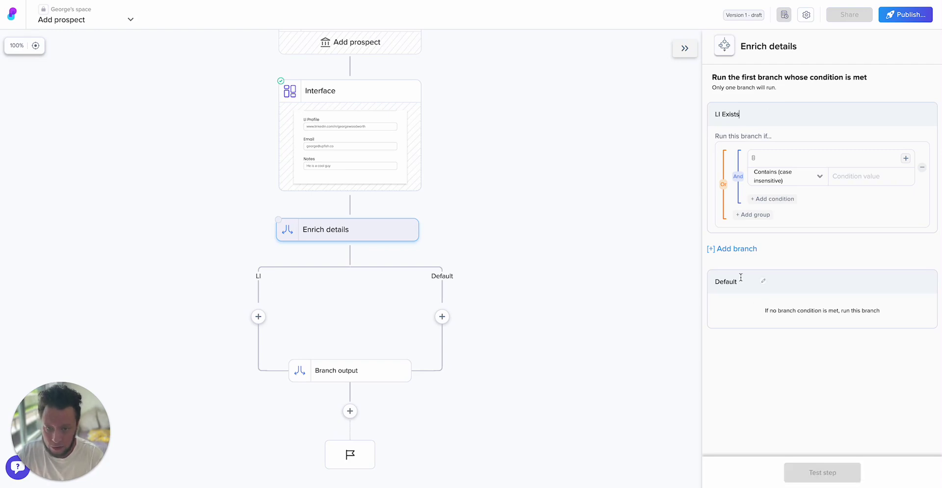
double_click(735, 281)
type("Email exists")
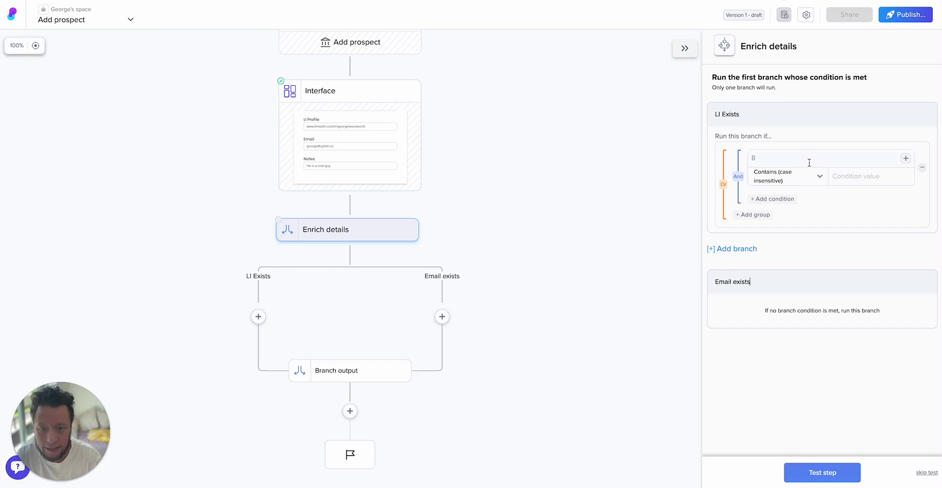
- Set the LI Exists branch condition to Email Is Empty
left_click(809, 159)
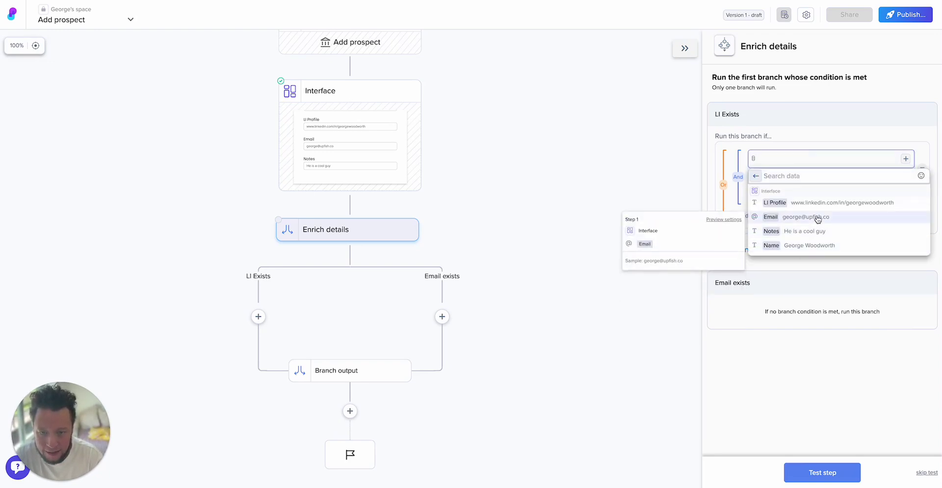
left_click(814, 217)
left_click(808, 178)
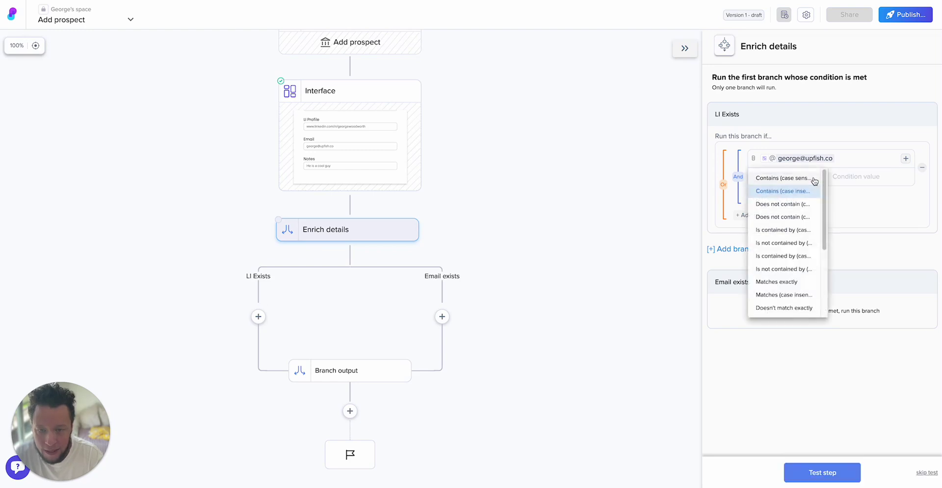
scroll(790, 236, "down", 1)
left_click(768, 310)
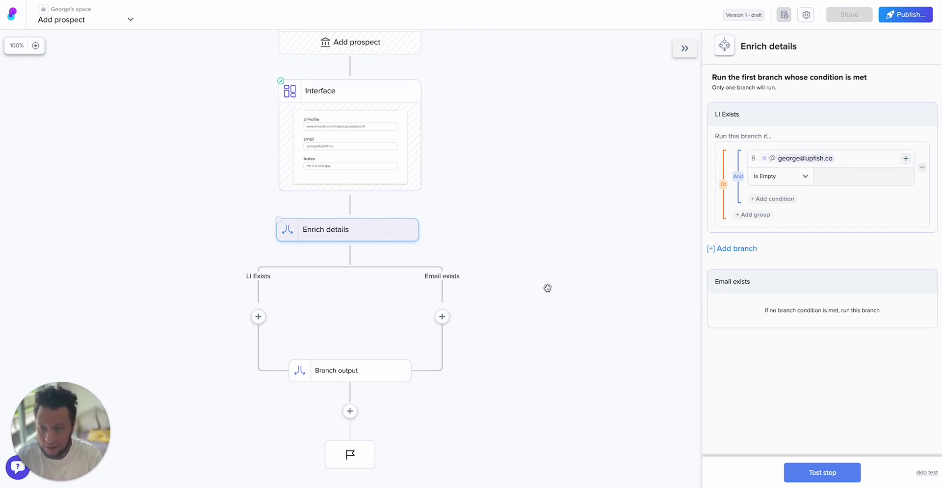
- Add a Dev tools 'Make a POST request' step under the LI Exists branch
left_click_drag(546, 294, 603, 250)
left_click(321, 273)
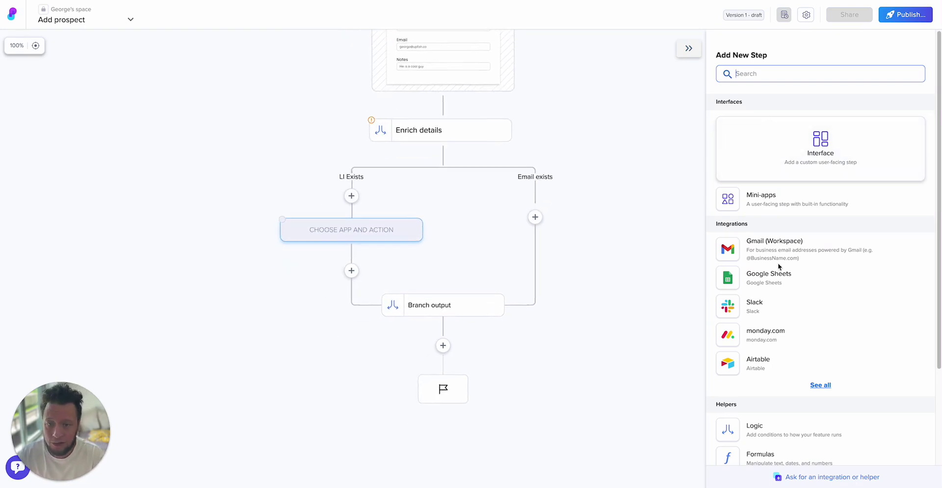
scroll(784, 359, "down", 3)
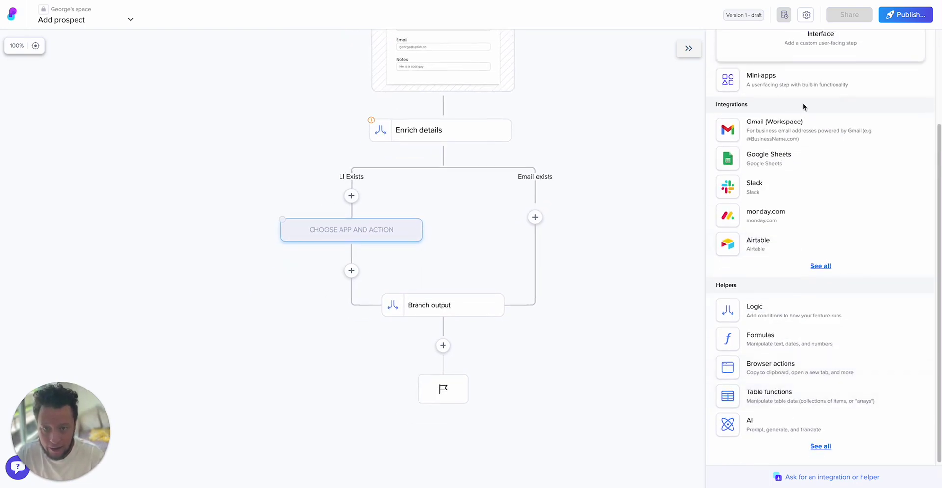
scroll(803, 103, "up", 3)
left_click(798, 74)
type("dev")
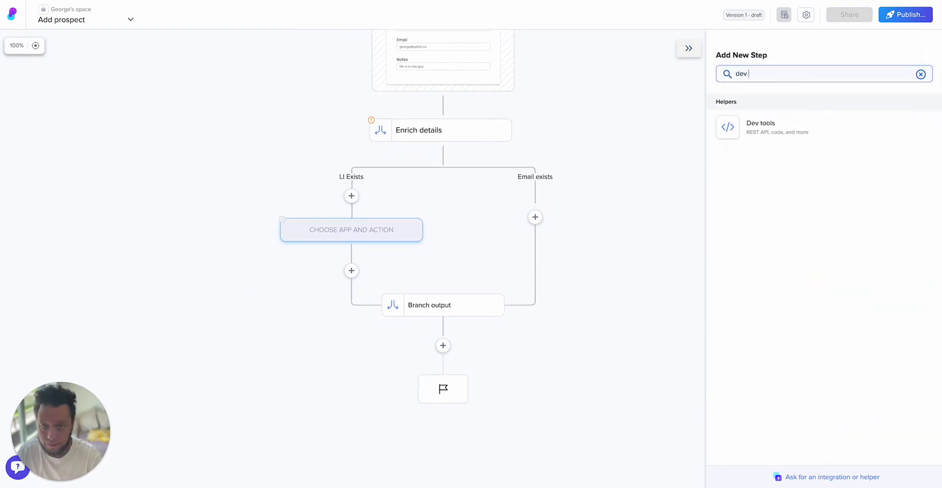
left_click(761, 125)
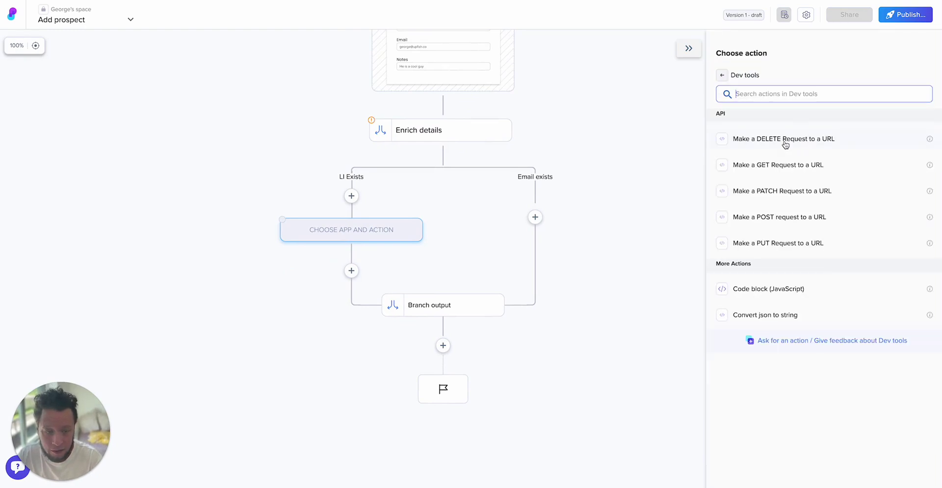
left_click(774, 216)
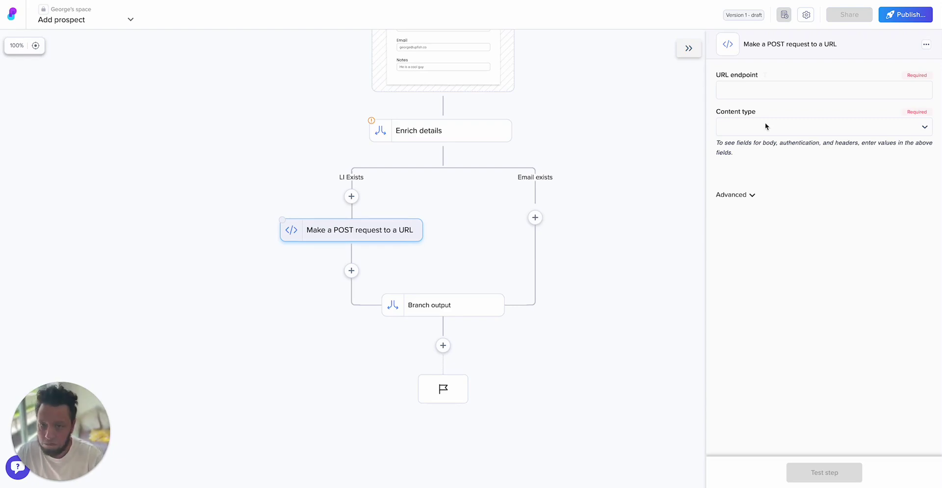
left_click(770, 92)
type("https://api.prospeo.io/linkedin-email-finder")
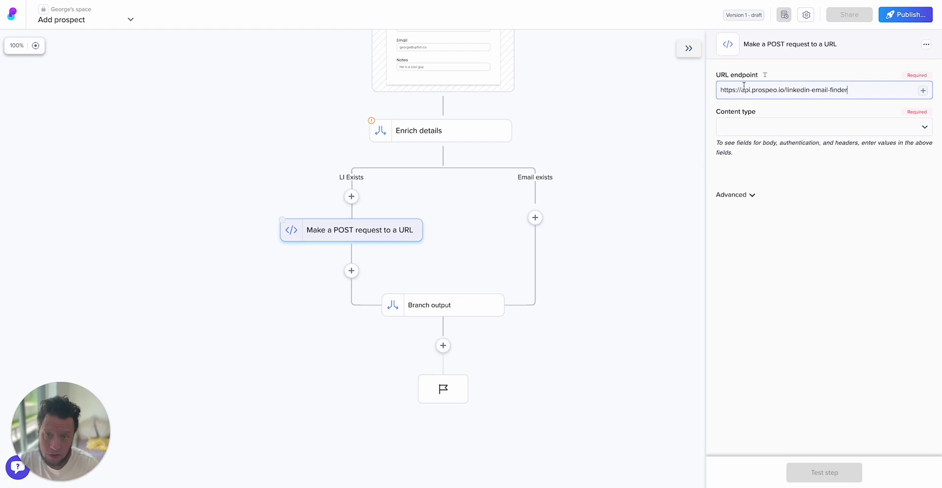
left_click_drag(738, 92, 851, 91)
left_click(853, 92)
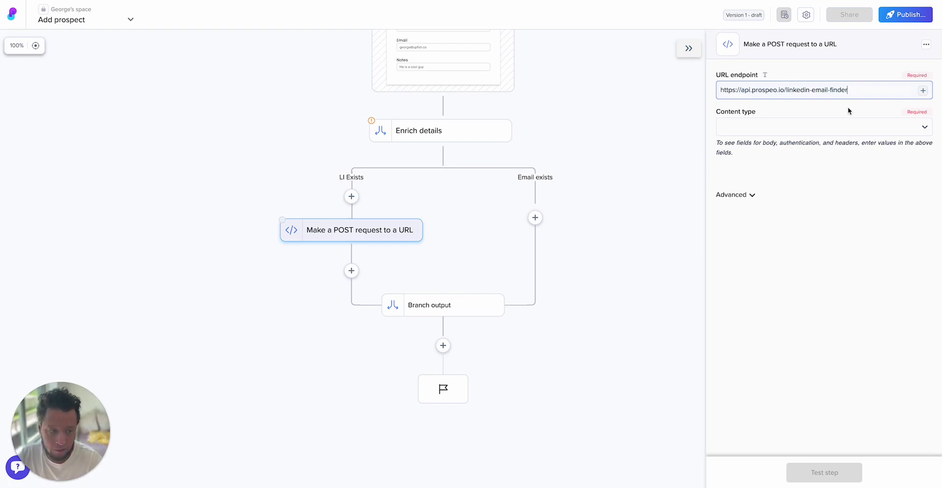
left_click(810, 127)
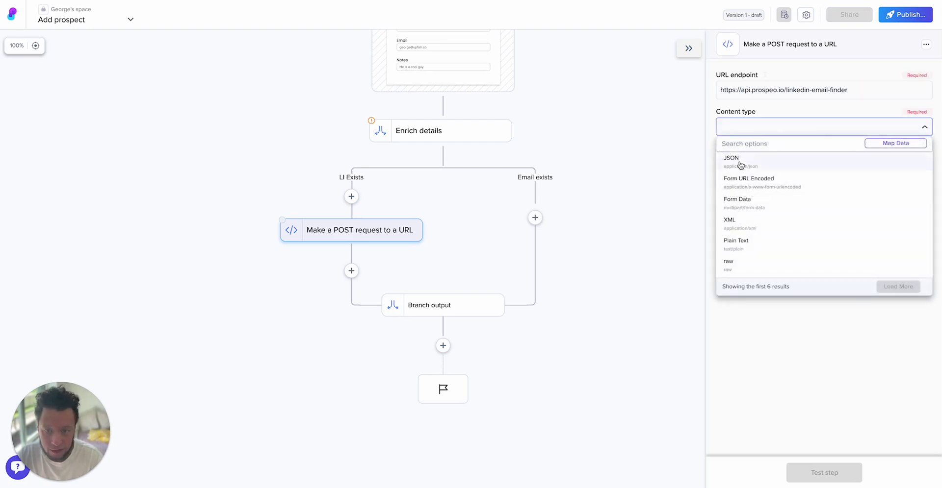
left_click(740, 165)
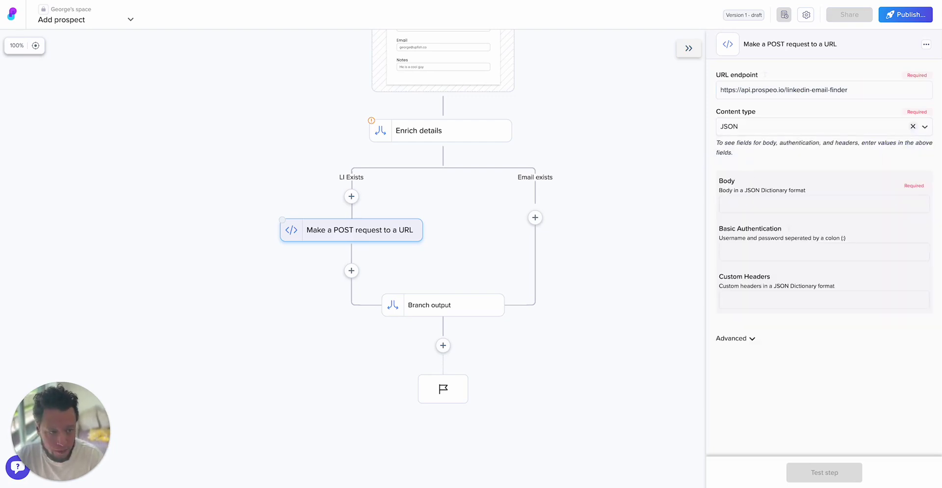
- Set the body to {"url": LI Profile} and add an X-KEY custom header with an API key placeholder
left_click(867, 202)
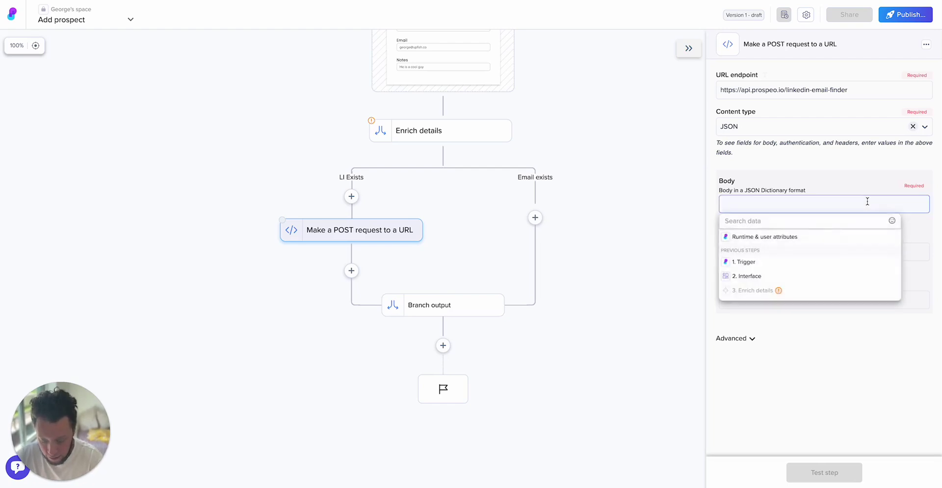
type("{\"ur")
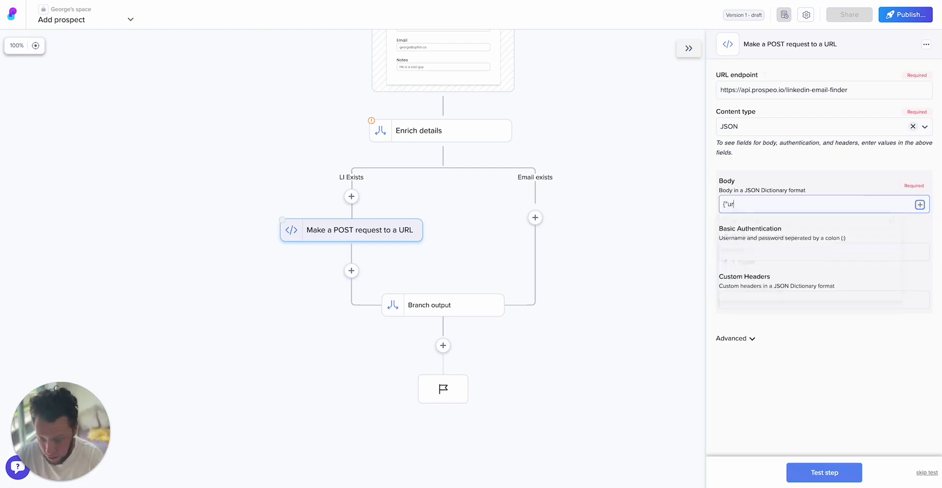
type("l\":")
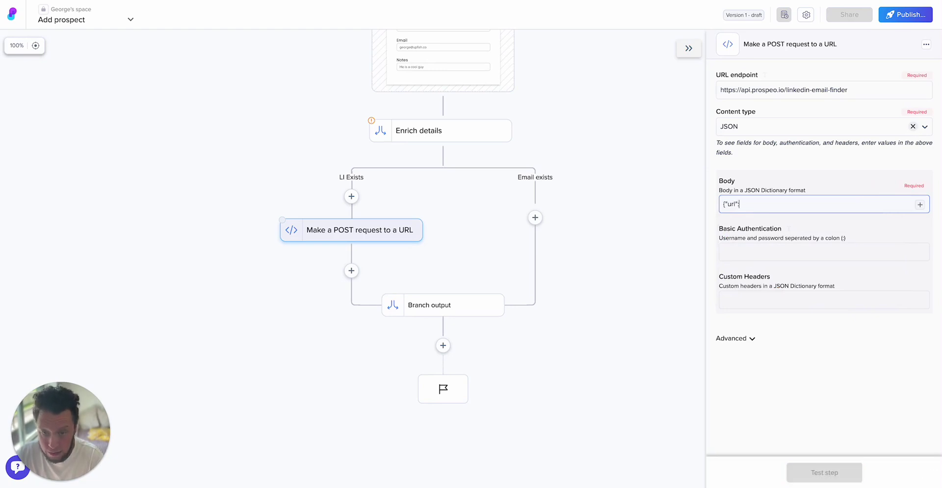
type("\"")
left_click(919, 204)
left_click(774, 277)
left_click(787, 247)
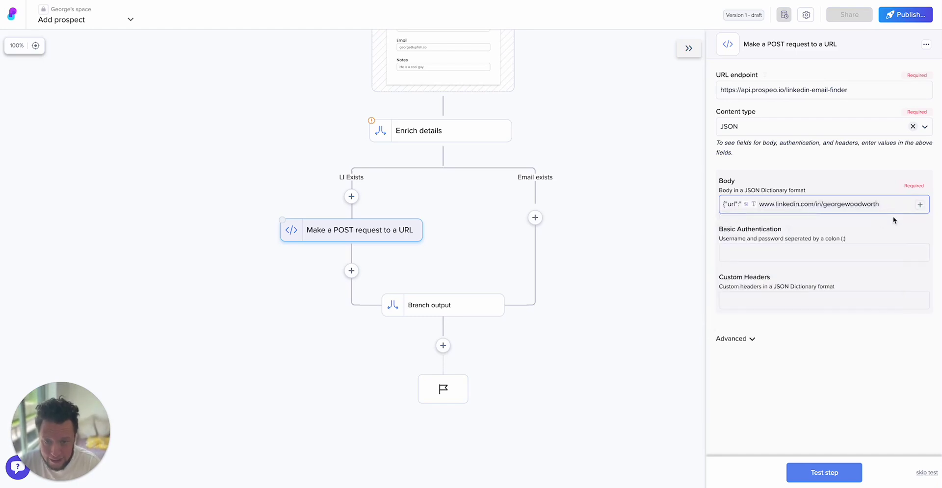
type("\"")
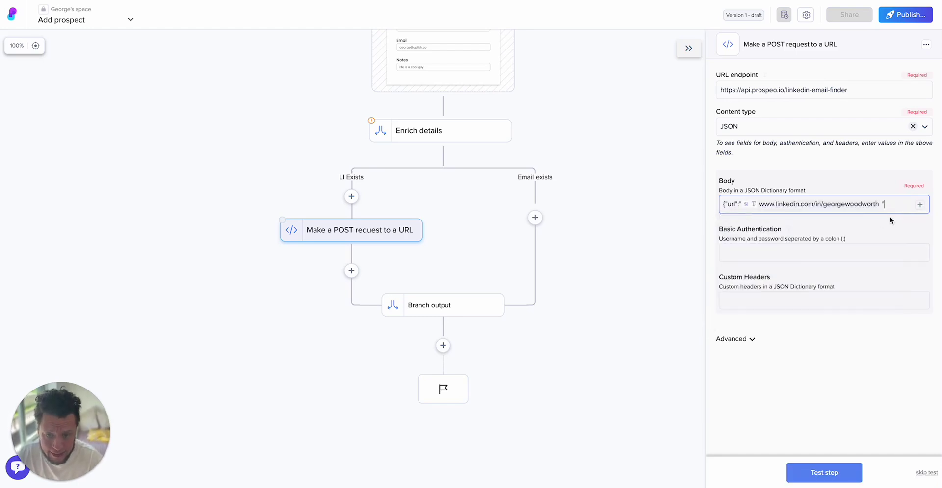
left_click(802, 298)
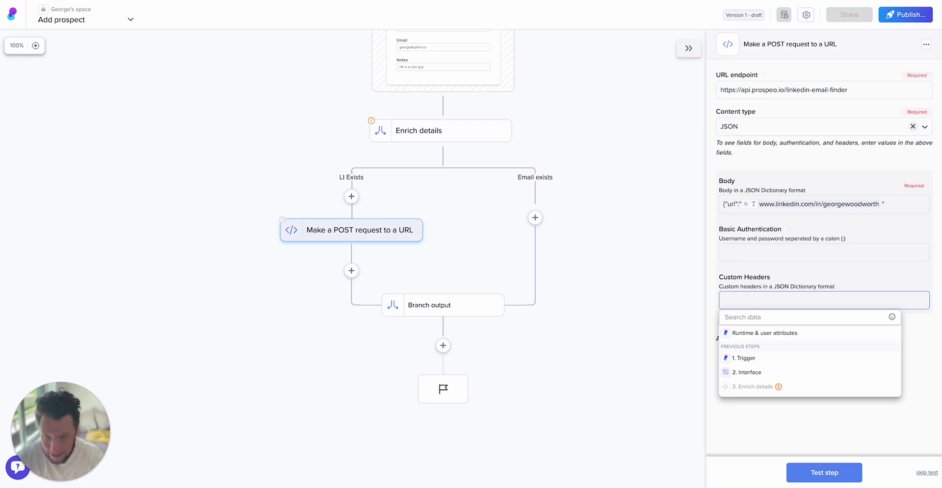
type("{\"X-KEY\": \"")
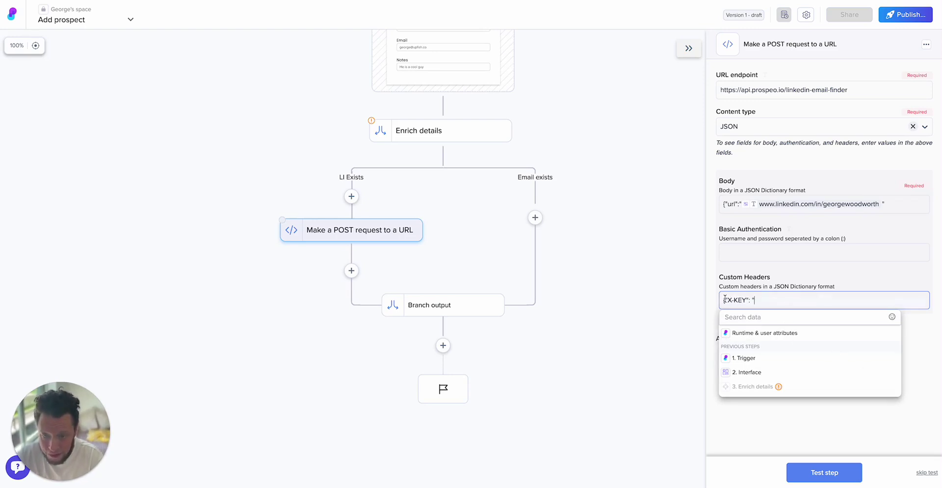
type("INESERT API")
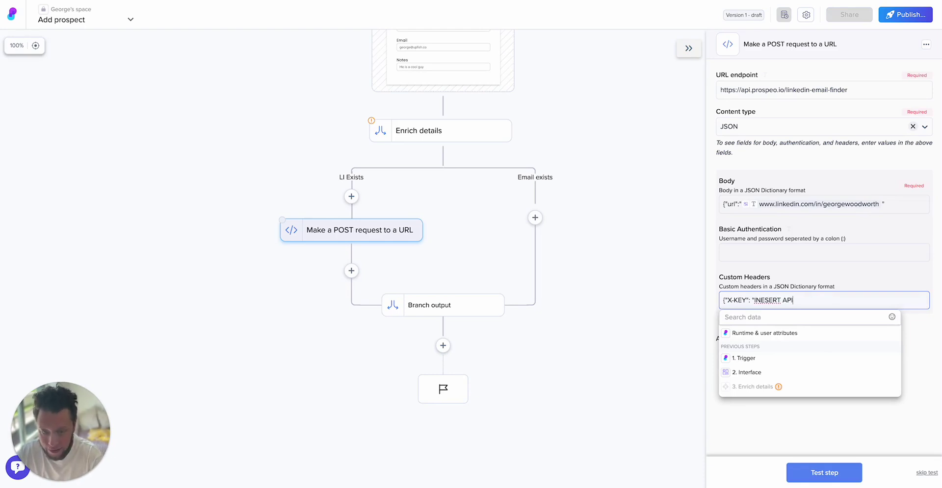
type("\"}")
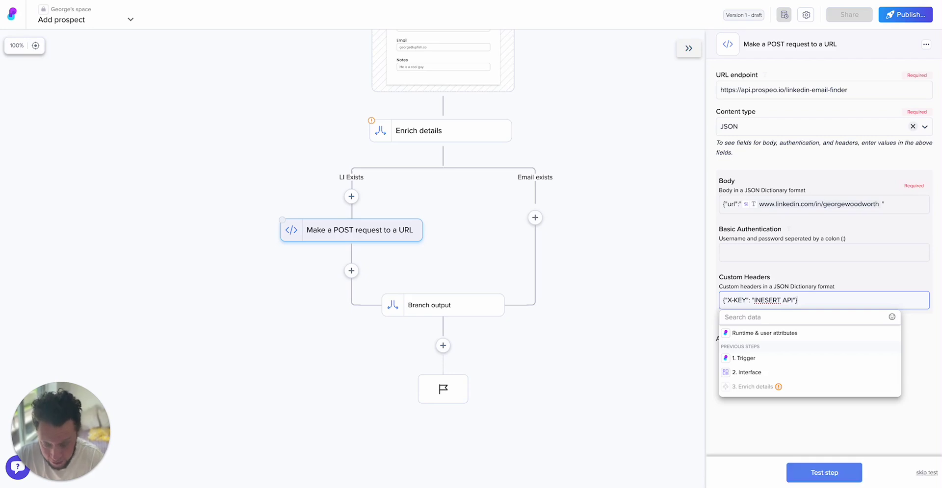
left_click(921, 420)
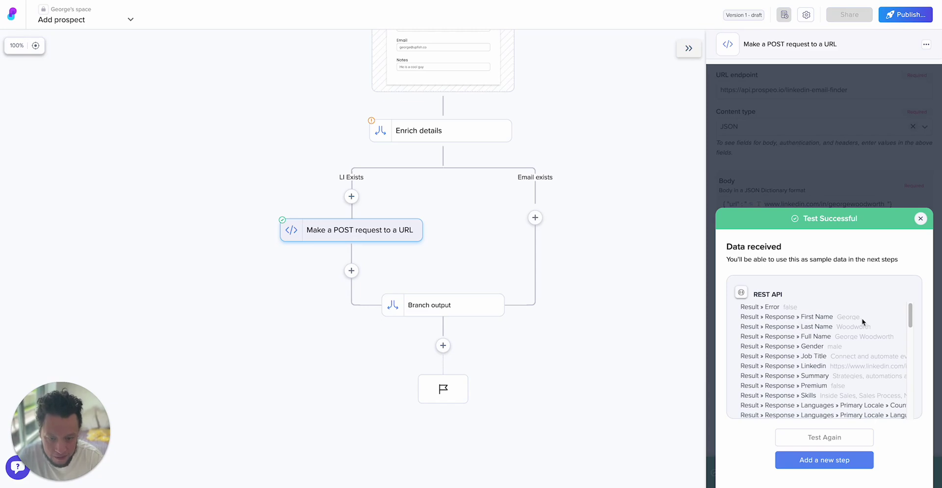
- Scroll through the POST step's successful test data, including job title, company UpFish and education
scroll(837, 326, "down", 1)
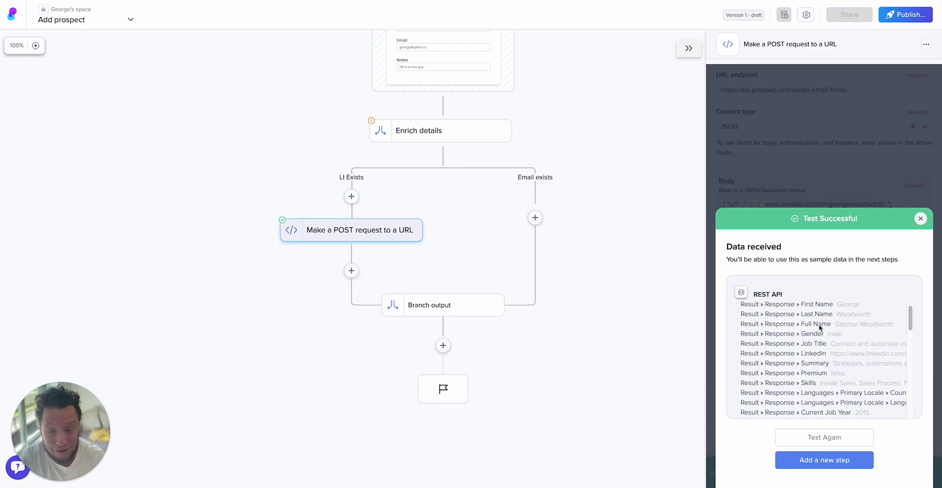
scroll(819, 334, "down", 1)
scroll(817, 330, "down", 5)
scroll(818, 333, "up", 7)
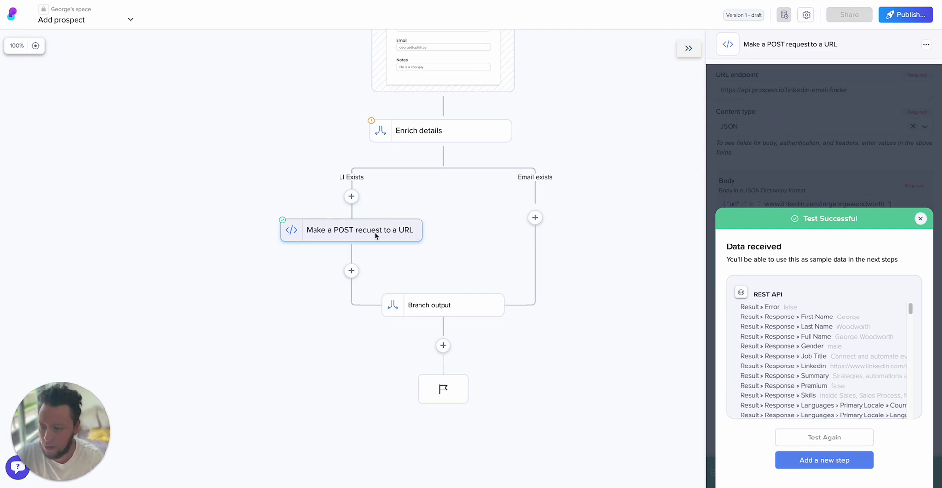
scroll(794, 333, "down", 15)
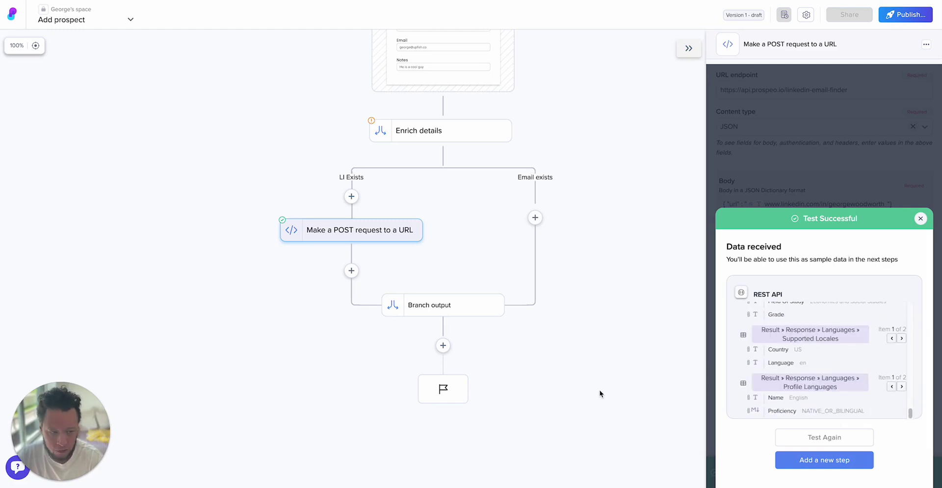
- Add an Airtable 'Create a record' step after the POST request, using the OAuth connection and New CRM base
left_click(351, 271)
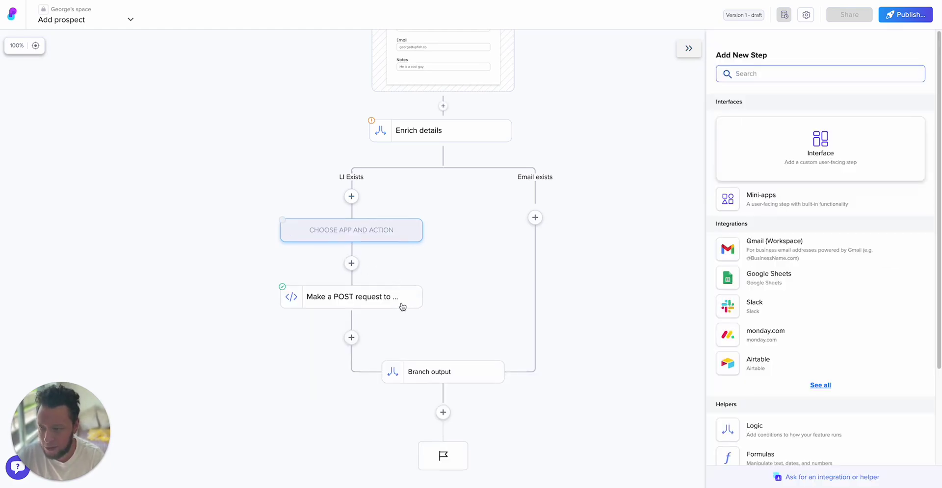
left_click(759, 363)
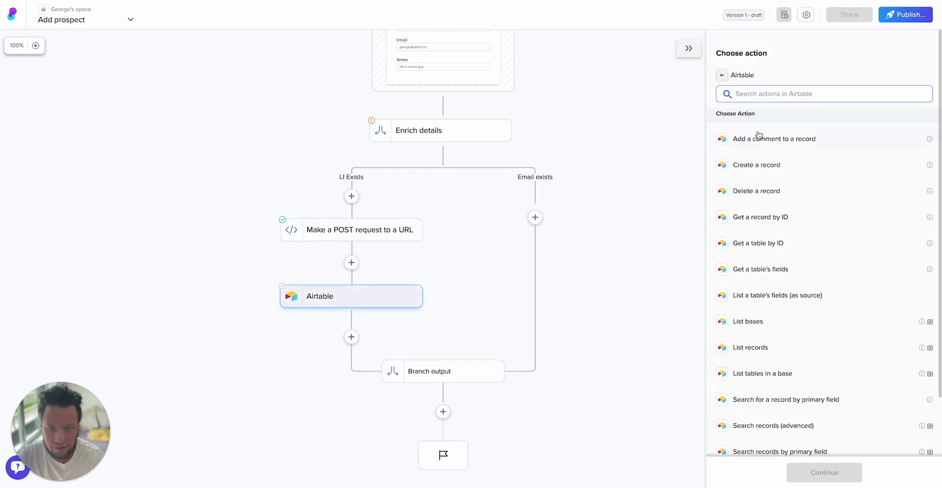
left_click(763, 166)
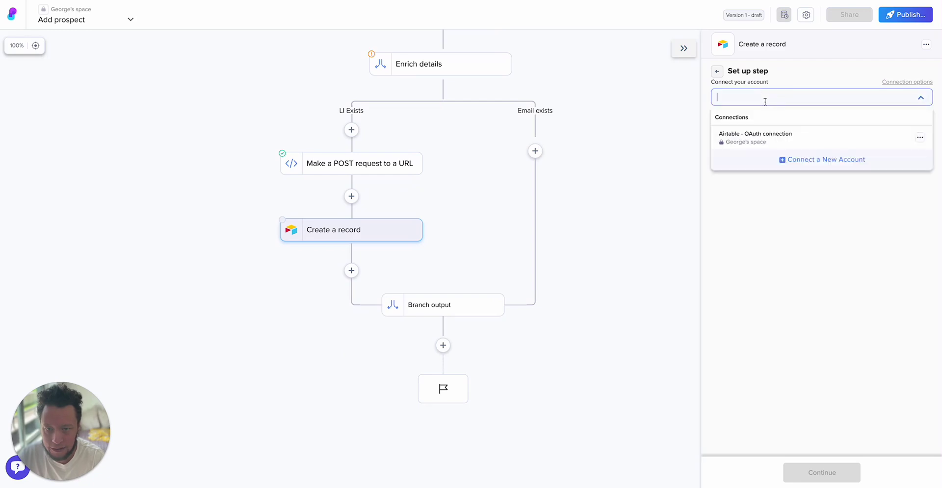
left_click(761, 137)
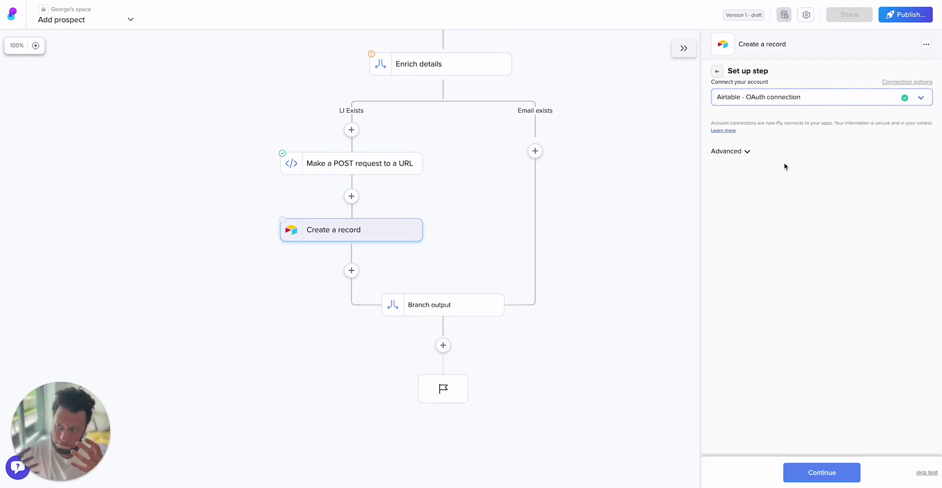
left_click(747, 151)
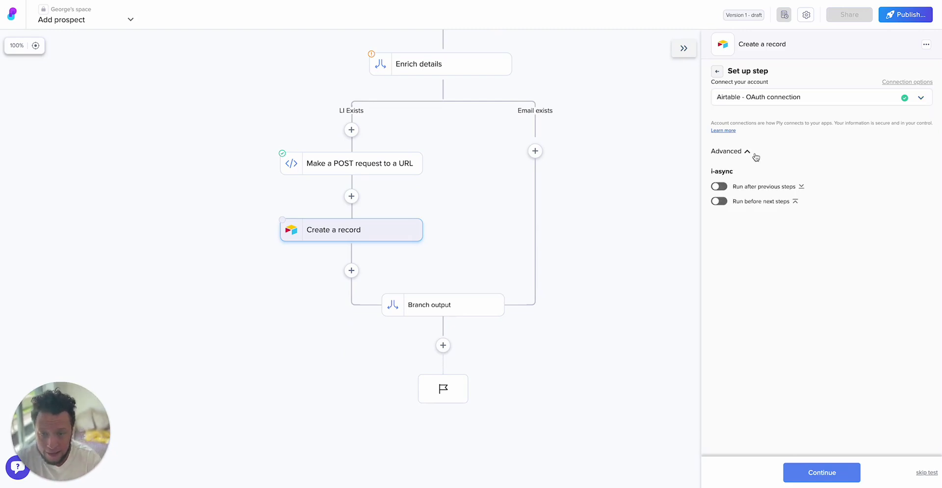
left_click(740, 151)
left_click(820, 474)
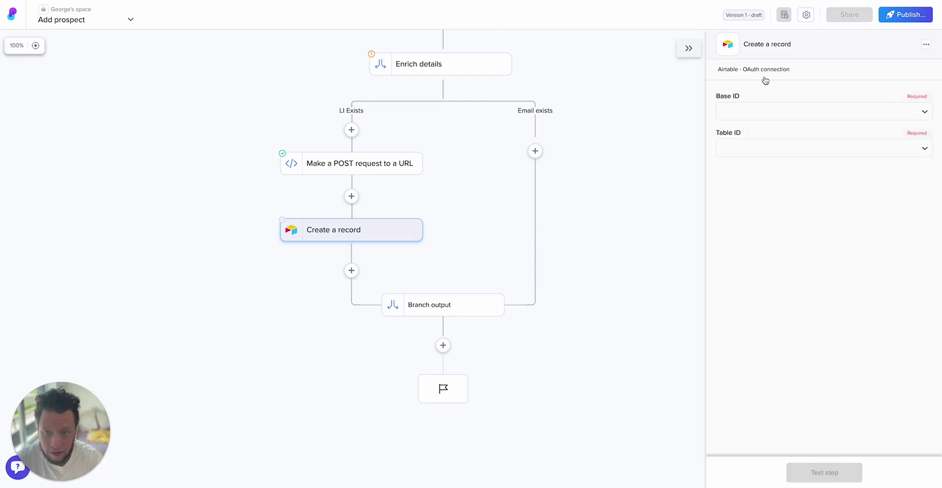
left_click(752, 108)
type("new")
left_click(746, 162)
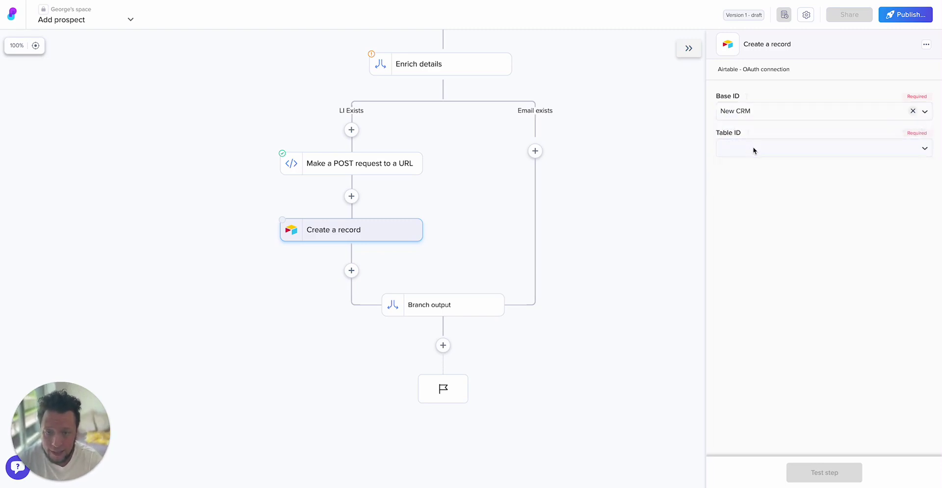
left_click(757, 152)
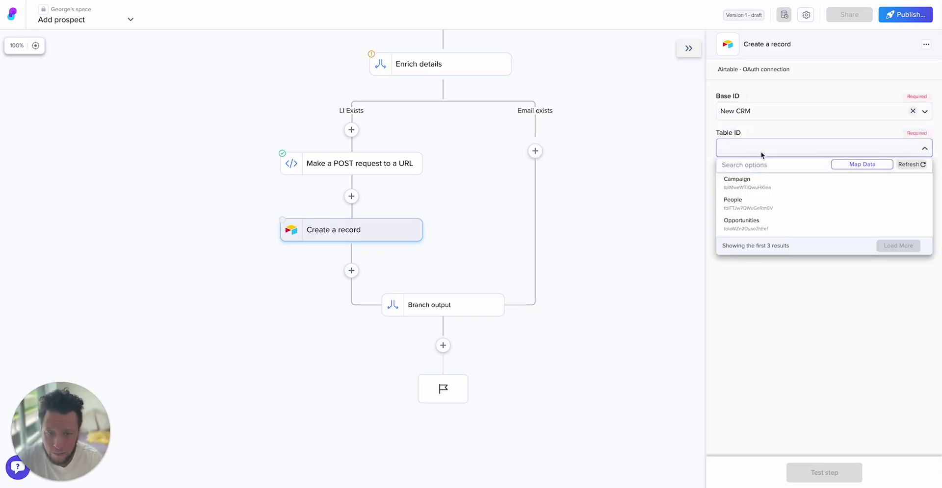
- Target the People table and search '/nam' to find the interface's Name value for the Name field
left_click(787, 201)
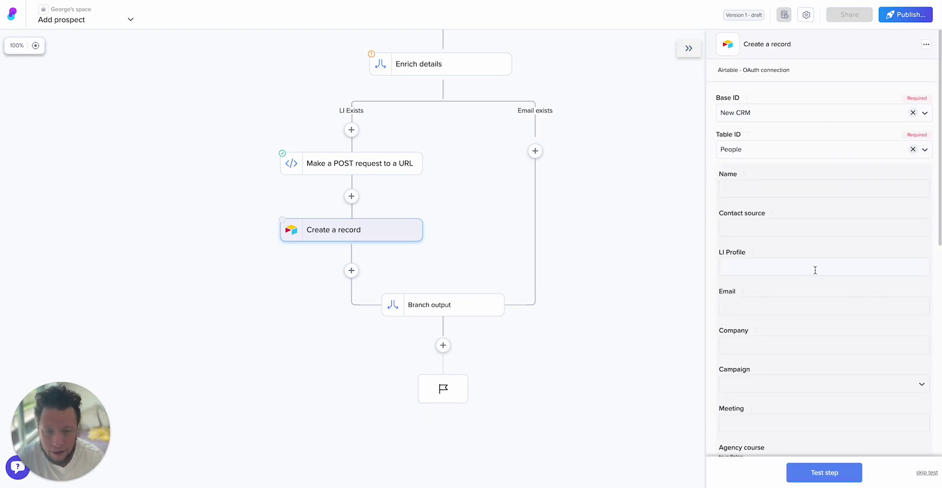
left_click(751, 186)
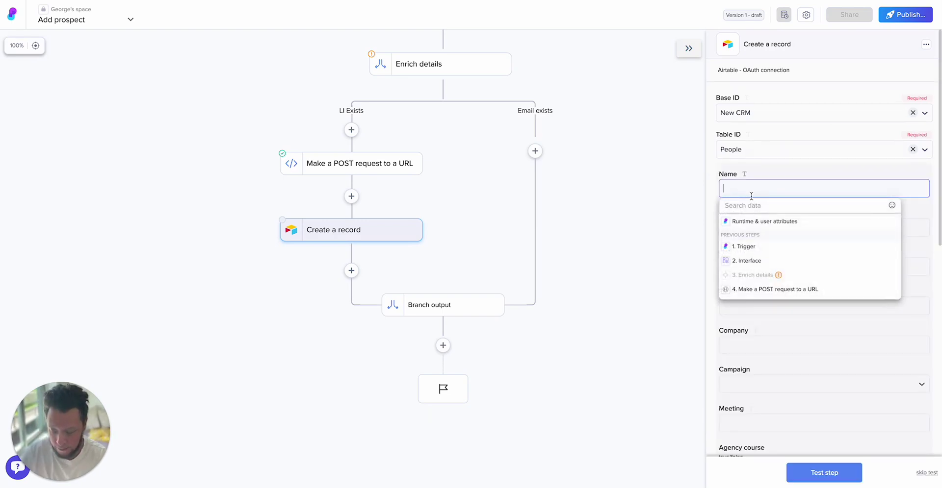
type("/name")
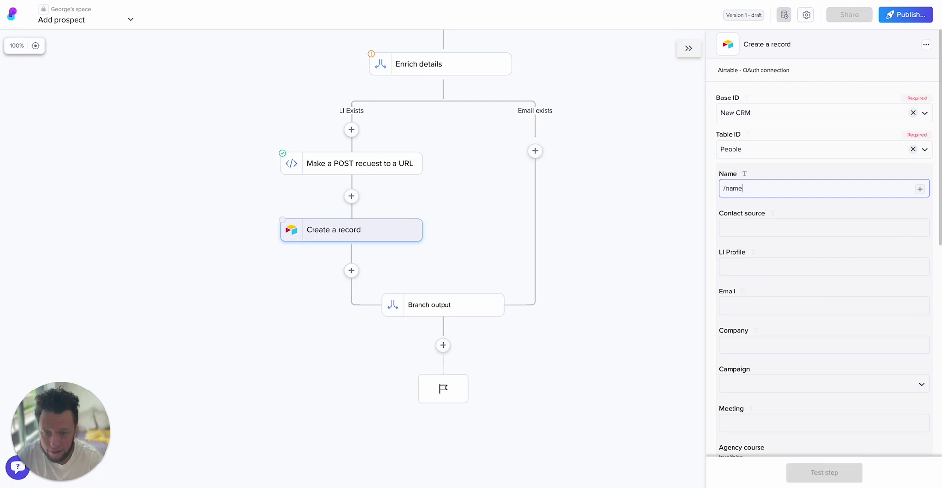
key("BackSpace")
key("BackSpace")
key("BackSpace")
key("BackSpace")
type("/")
type("nam")
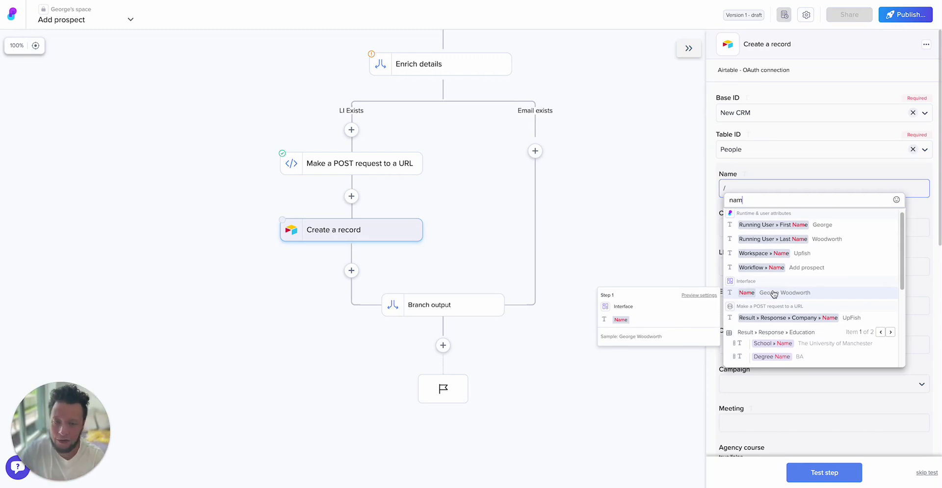
scroll(773, 294, "down", 3)
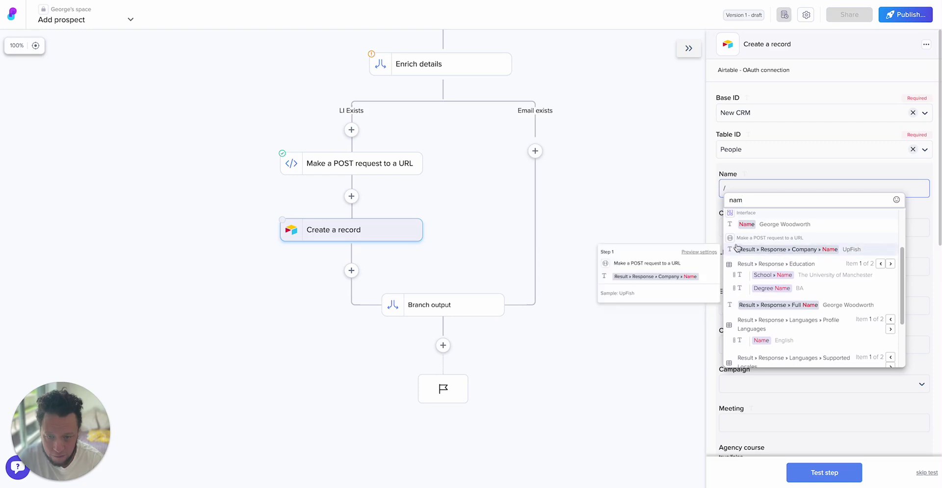
scroll(732, 239, "down", 1)
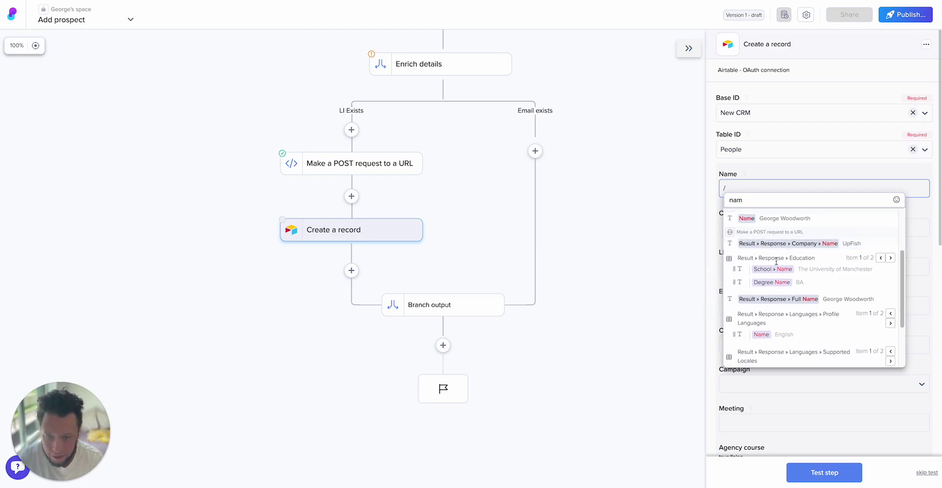
scroll(771, 280, "down", 1)
mouse_move(768, 293)
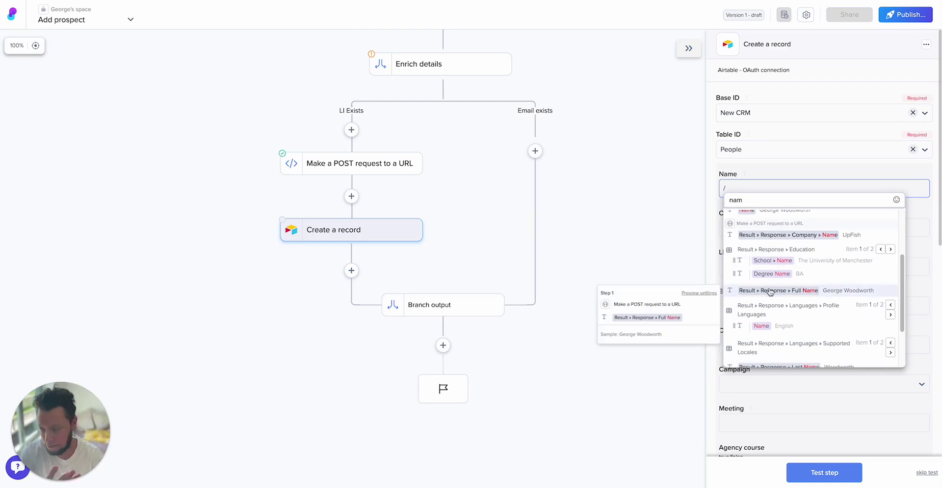
scroll(818, 294, "up", 3)
left_click_drag(776, 294, 770, 197)
- Map Name and LI Profile from the interface step, and set Contact source to 'LinkedIn Inbound'
left_click(784, 294)
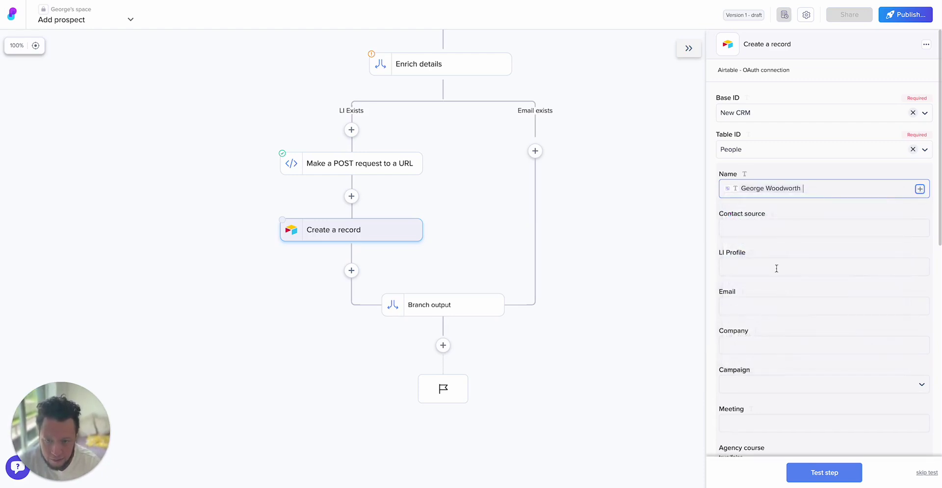
left_click(775, 228)
type("LinkedIn Inbound")
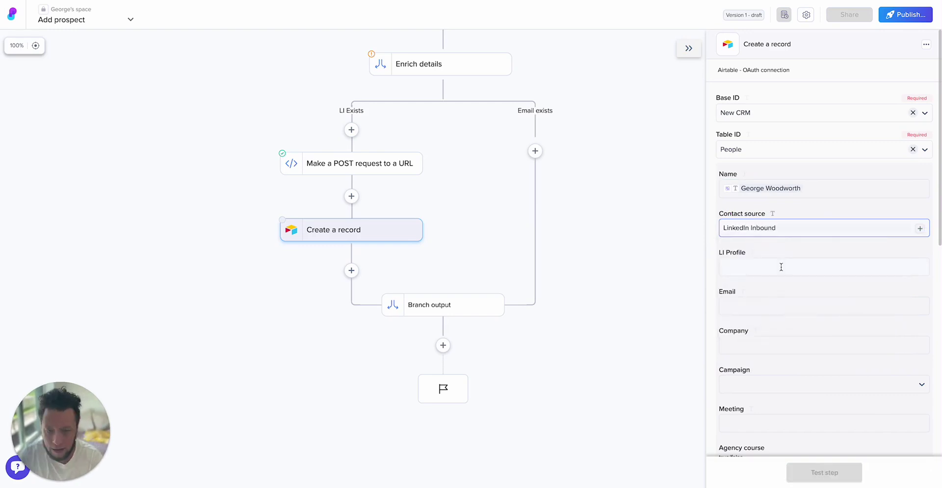
left_click(779, 267)
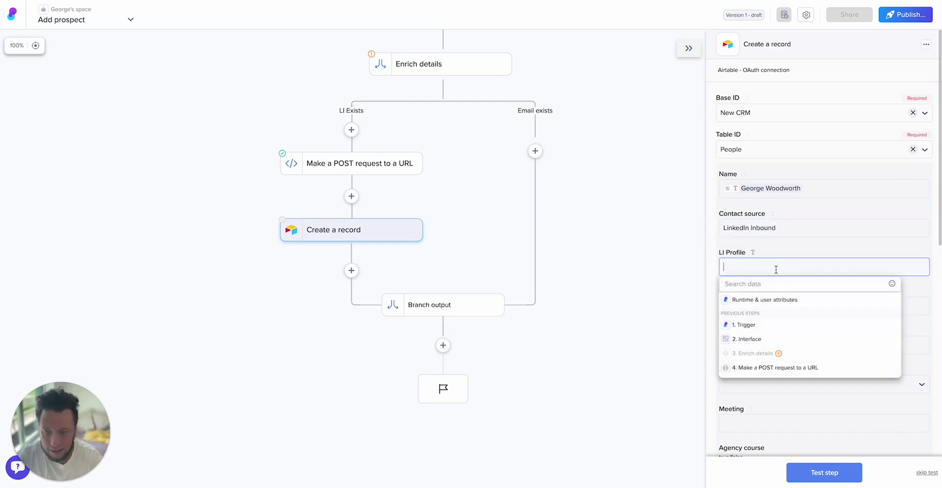
left_click(751, 341)
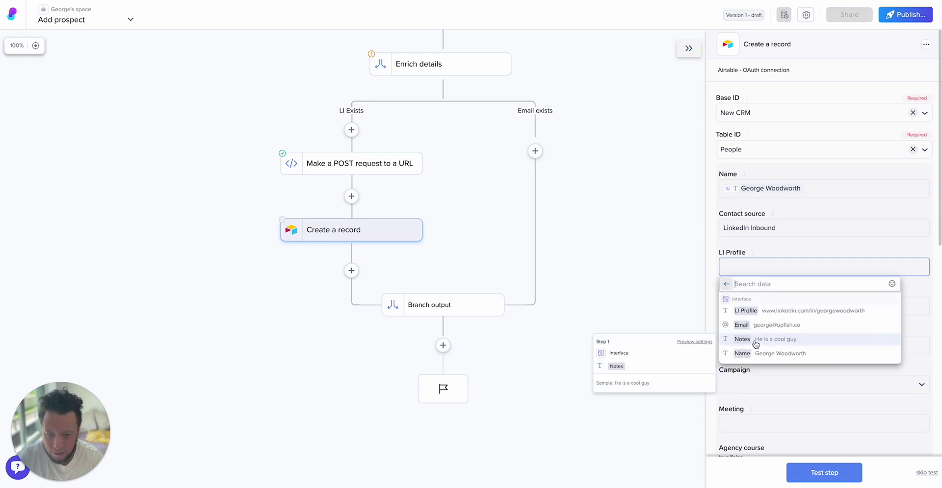
left_click(773, 314)
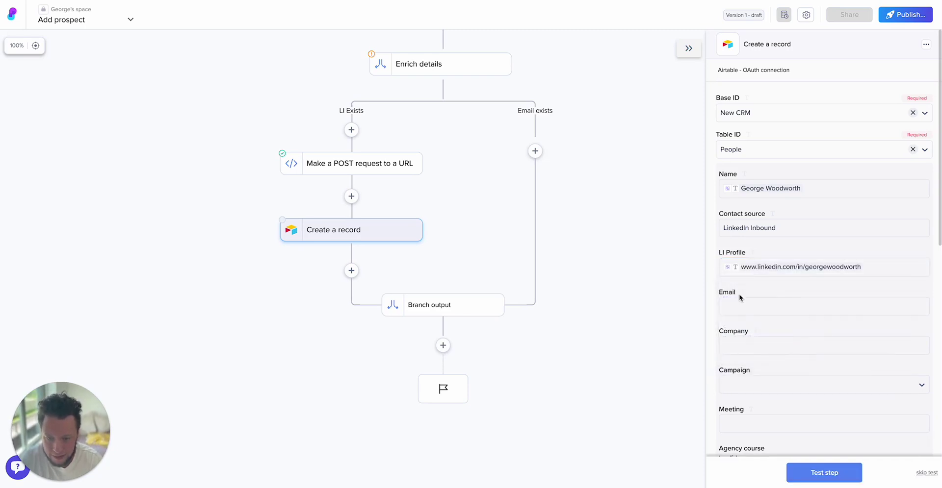
- Fill the Email field with the enriched email from the POST response
left_click(749, 308)
left_click(752, 323)
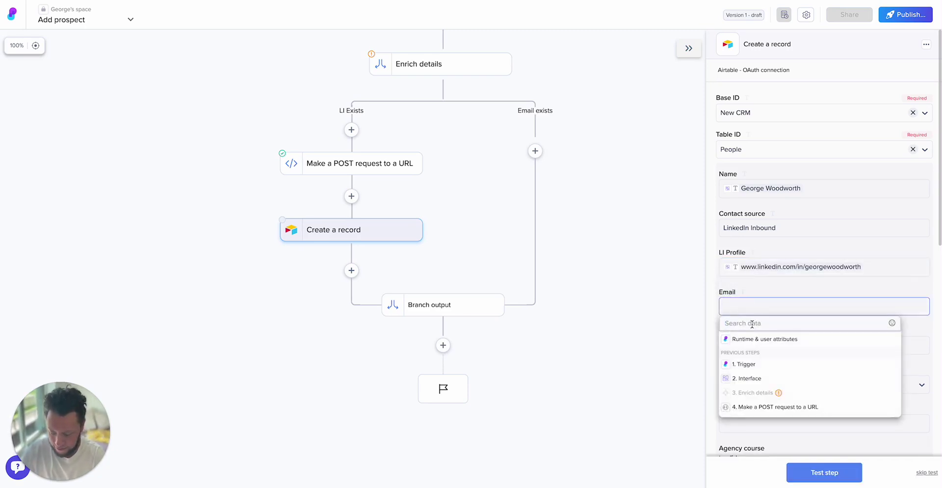
type("email")
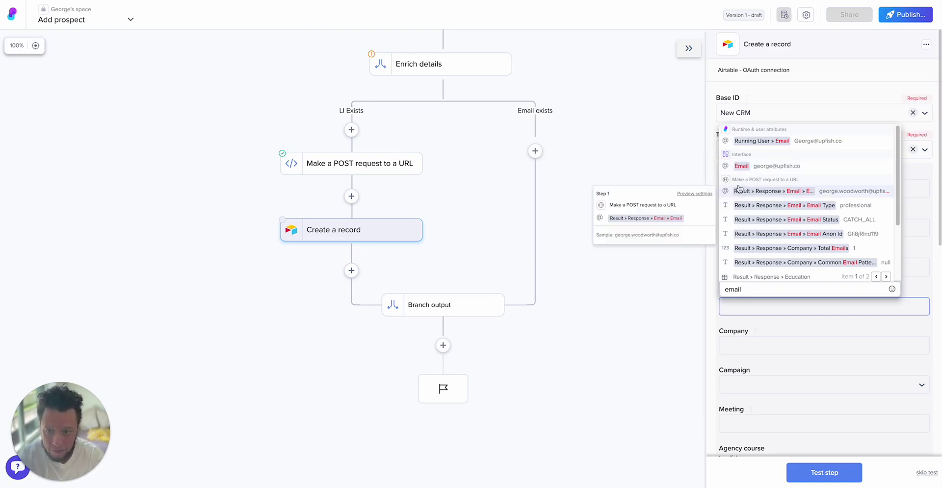
left_click_drag(741, 289, 755, 298)
left_click(754, 292)
scroll(774, 245, "up", 3)
left_click(780, 172)
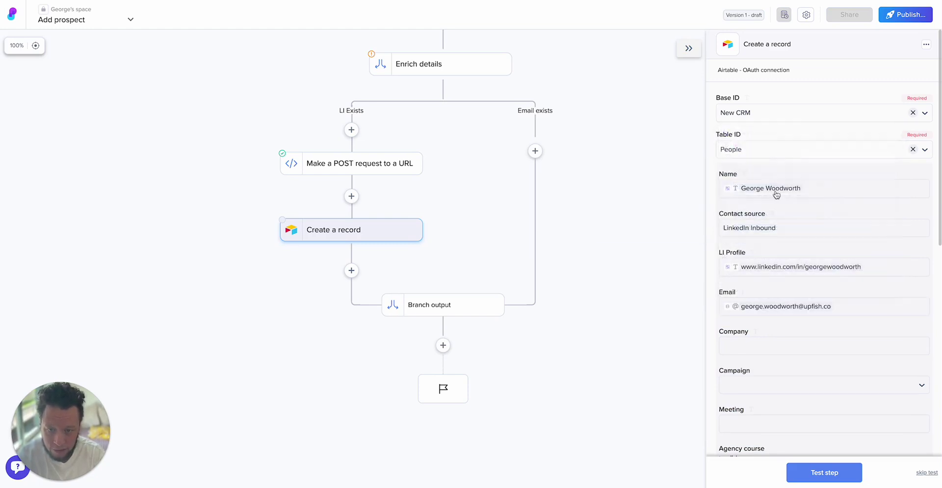
- Fill the Company field with the enriched company name
left_click(758, 345)
type("comapn")
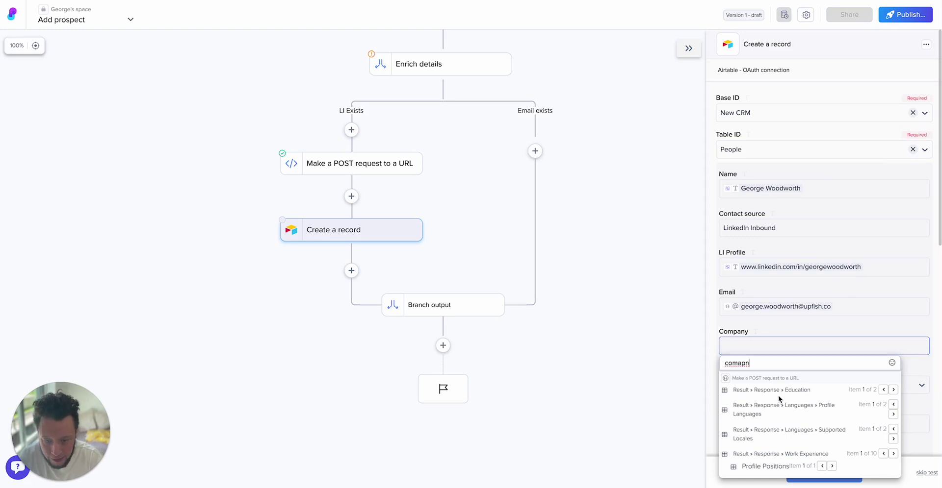
key("BackSpace")
key("BackSpace")
key("BackSpace")
key("BackSpace")
type("mpa")
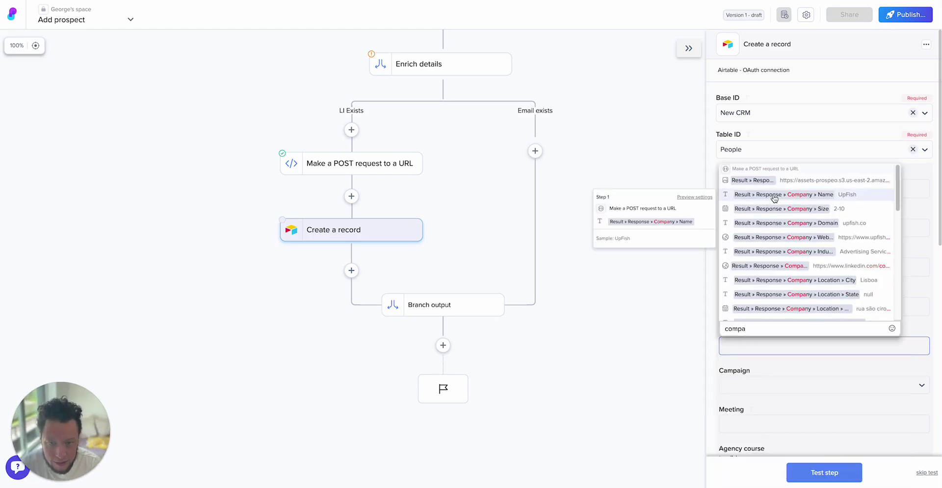
left_click(771, 196)
scroll(763, 396, "down", 1)
scroll(744, 336, "down", 8)
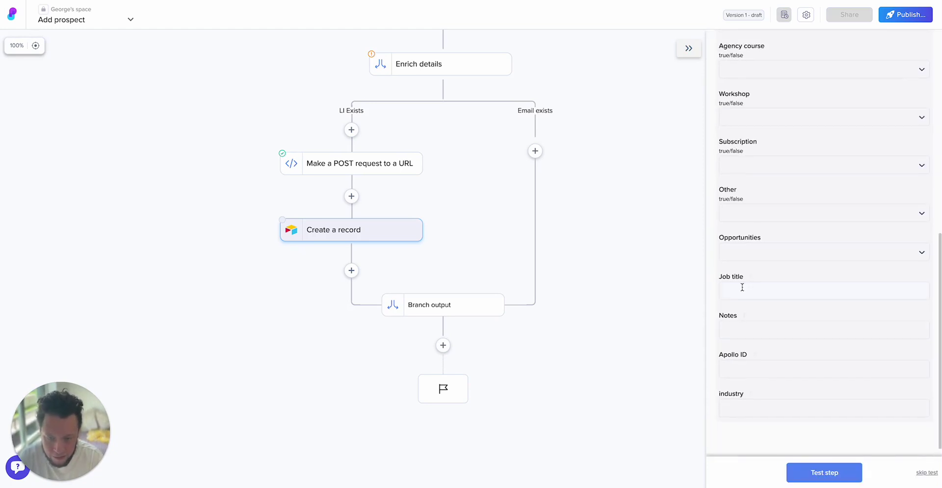
- Map Job title to the first position's title and Notes to the interface's Notes value
left_click(743, 290)
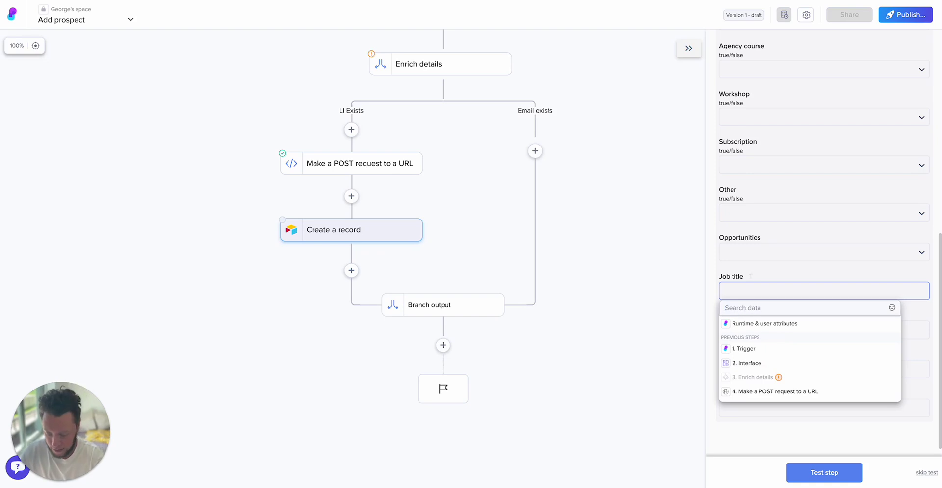
type("itle")
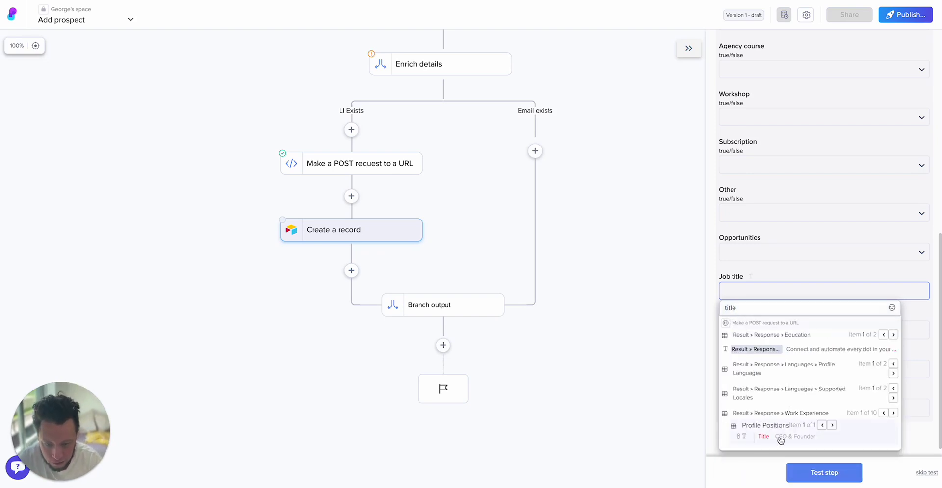
left_click(780, 438)
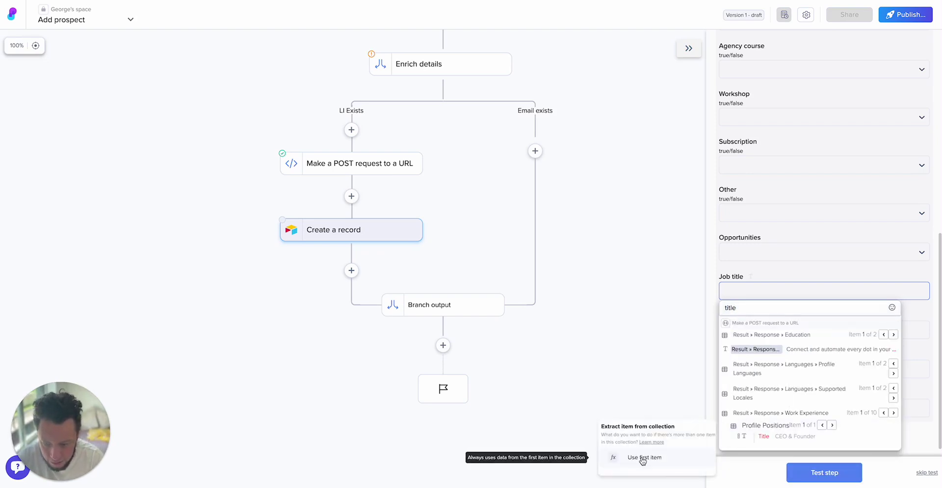
left_click(648, 460)
left_click(766, 331)
left_click(757, 400)
left_click(776, 407)
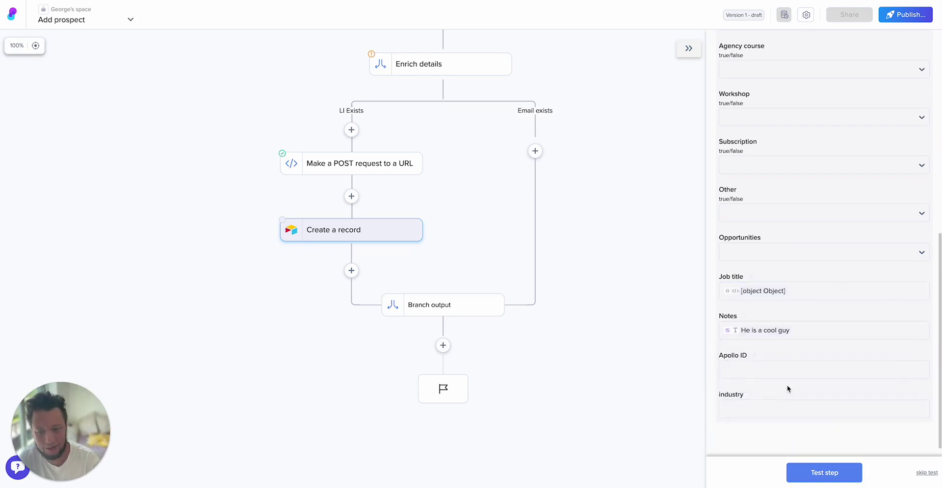
- Fill industry with the enriched company industry, then test the record step
left_click(786, 390)
left_click(782, 389)
type("indus")
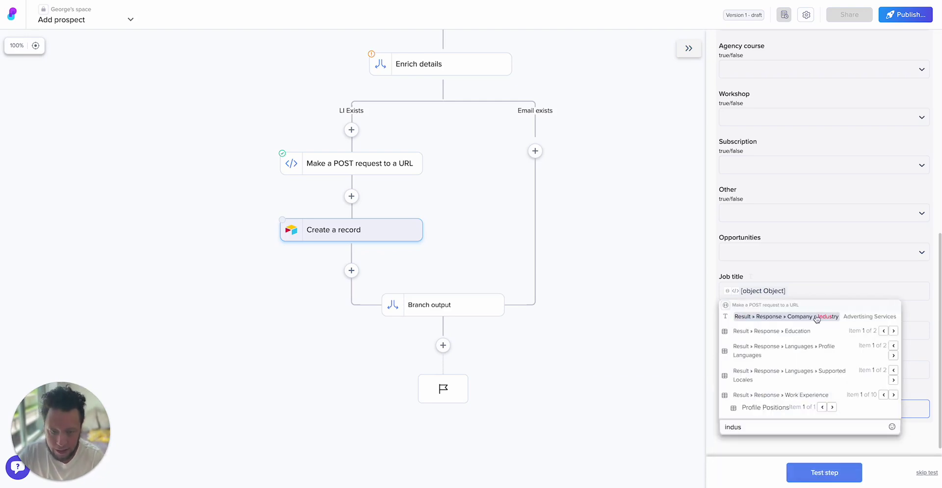
left_click(817, 318)
left_click(811, 474)
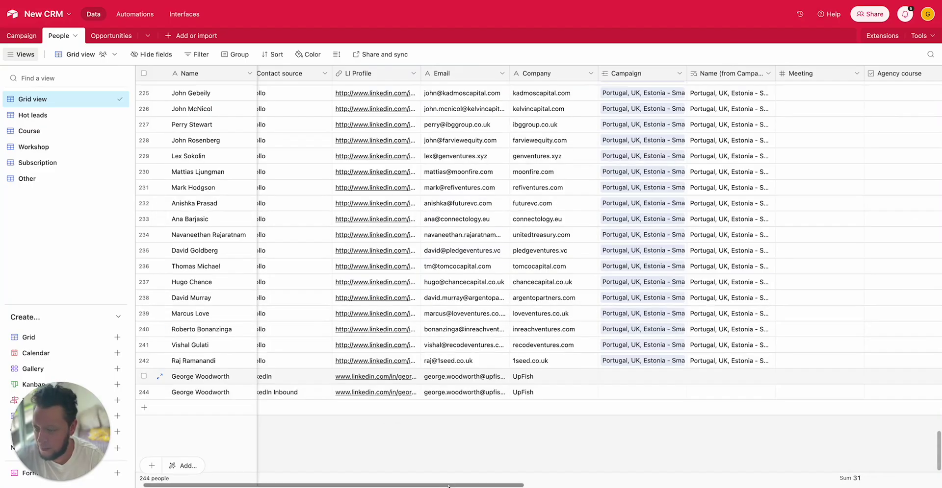
- Inspect the new LinkedIn Inbound row in Airtable, checking its name, contact source and industry values
left_click_drag(419, 485, 406, 485)
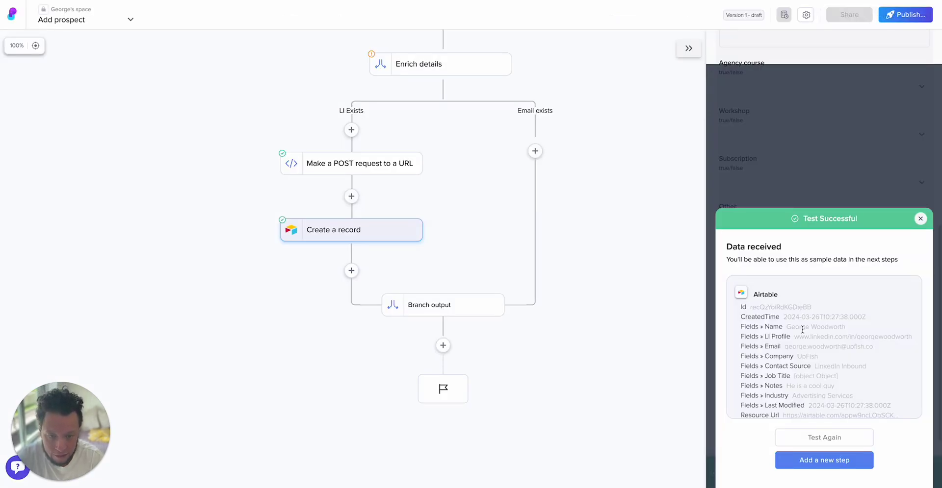
left_click_drag(792, 329, 830, 364)
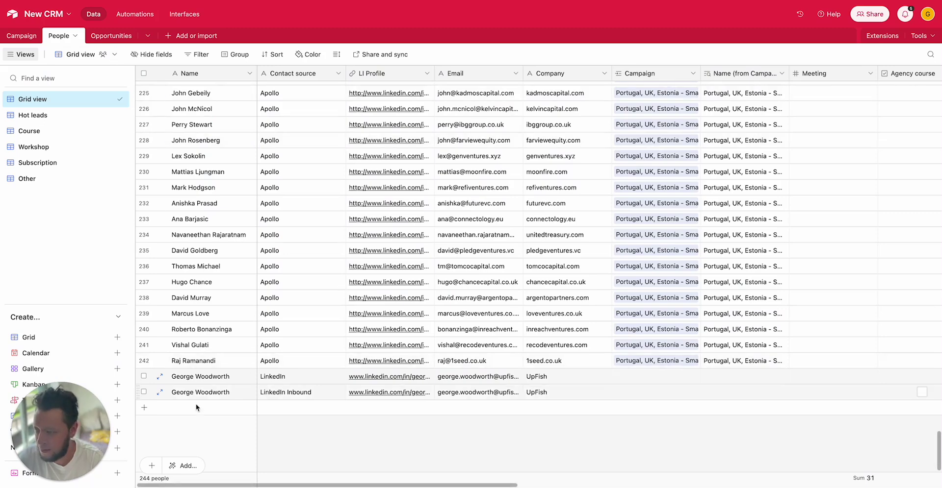
left_click(200, 398)
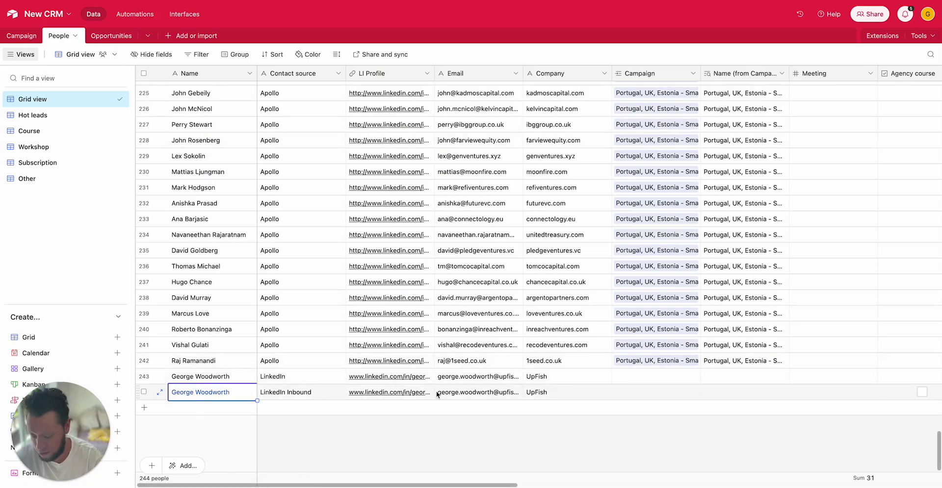
key("Tab")
key("Tab")
key("Tab")
key("Tab")
key("Tab")
key("Tab")
key("Tab")
key("Tab")
key("Tab")
key("Tab")
key("Tab")
key("Tab")
key("Tab")
key("Tab")
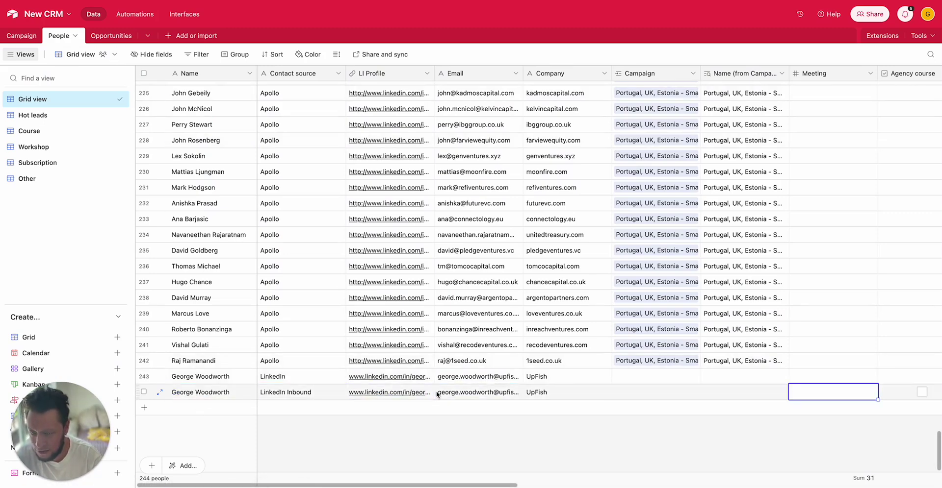
key("Tab")
key("Tab")
key("Tab")
key("shift+Tab")
key("shift+Tab")
key("shift+Tab")
key("Tab")
key("shift+Tab")
key("shift+Tab")
key("shift+Tab")
key("shift+Tab")
key("shift+Tab")
key("shift+Tab")
key("shift+Tab")
key("shift+Tab")
key("shift+Tab")
key("shift+Tab")
key("shift+Tab")
key("shift+Tab")
key("shift+Tab")
key("shift+Tab")
key("shift+Tab")
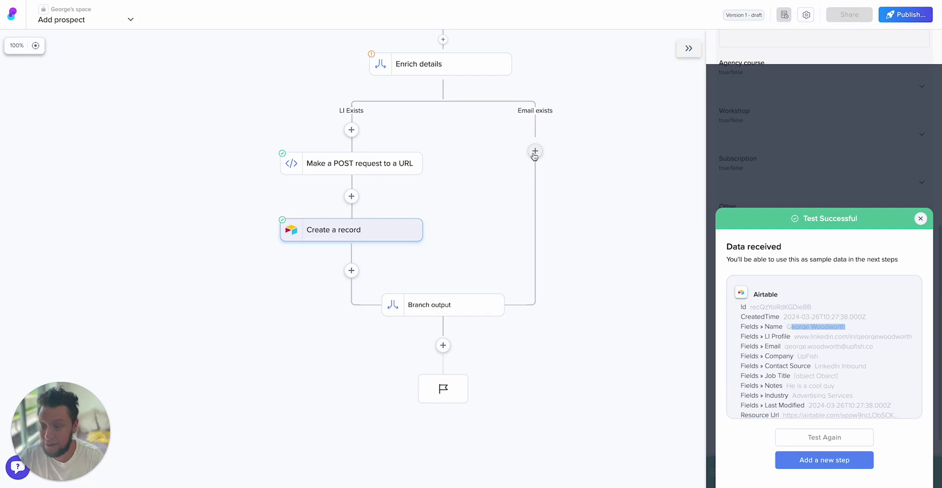
- Add a Dev tools 'Make a POST request to a URL' step under 'Email exists'
left_click(534, 153)
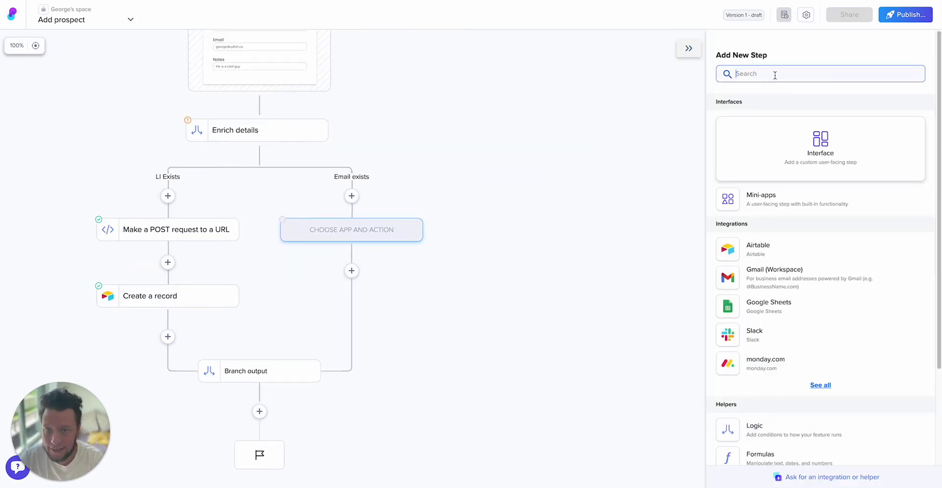
type("dev")
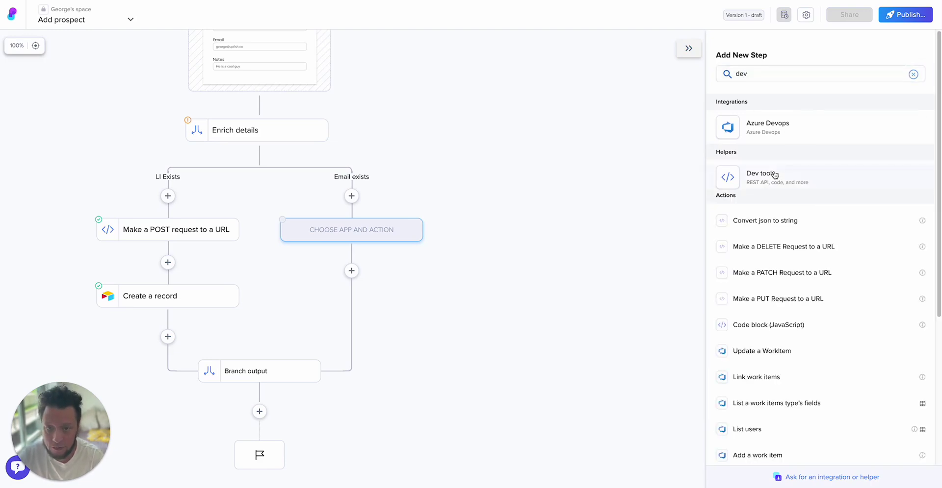
left_click(773, 174)
left_click(777, 218)
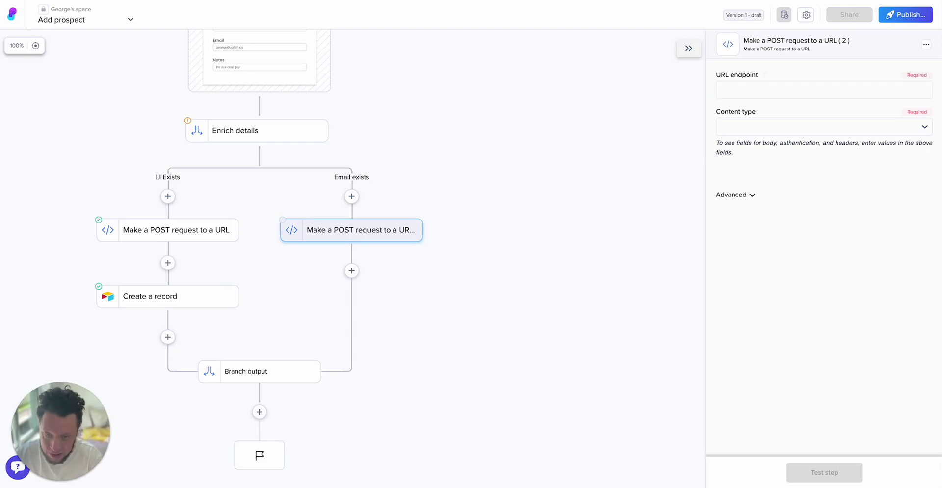
- Paste the Apollo people-match endpoint into the URL endpoint field
left_click(832, 94)
type("https://api.apollo.io/v1/people/match?api_key=")
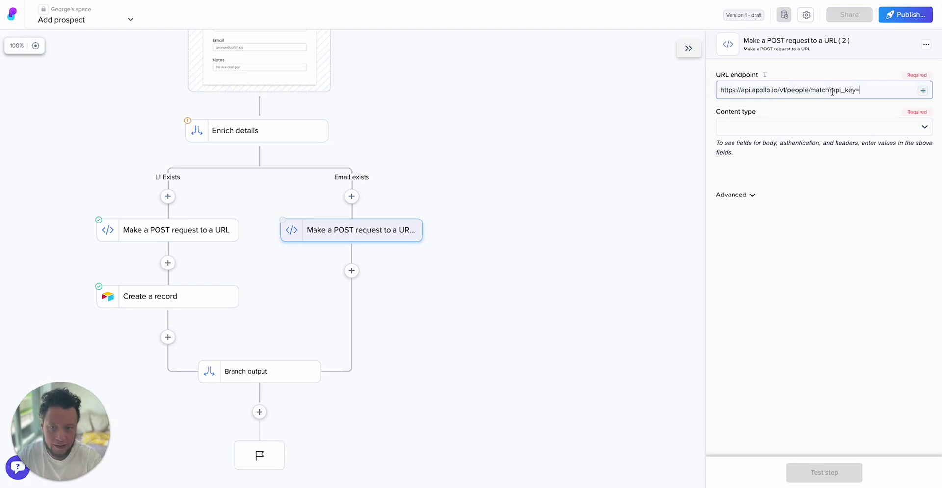
left_click_drag(730, 91, 873, 91)
left_click(873, 91)
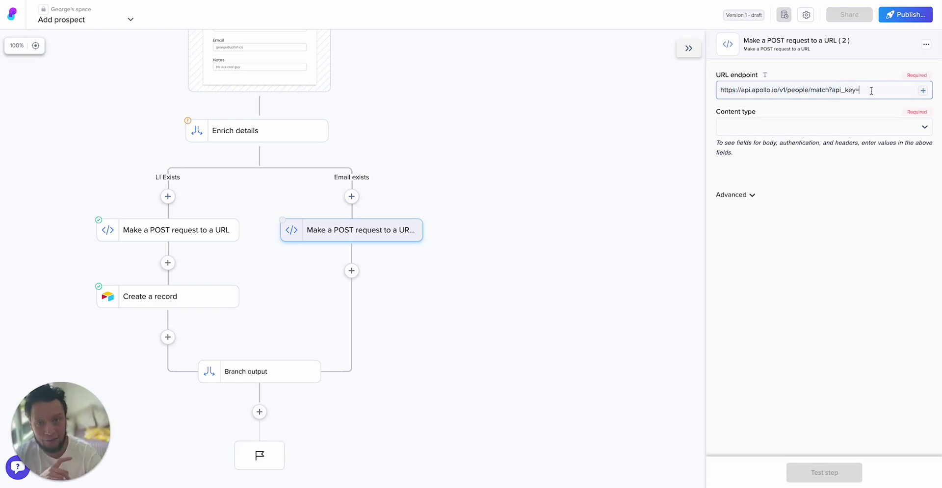
- Set Content type to JSON with body {"email":"<Interface Email>"}
left_click(821, 127)
left_click(784, 164)
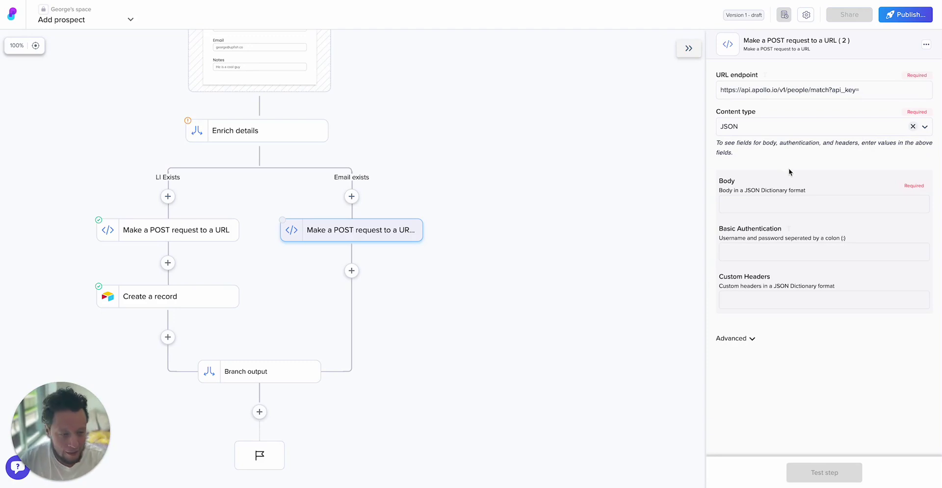
left_click(830, 205)
type("{\"email\"")
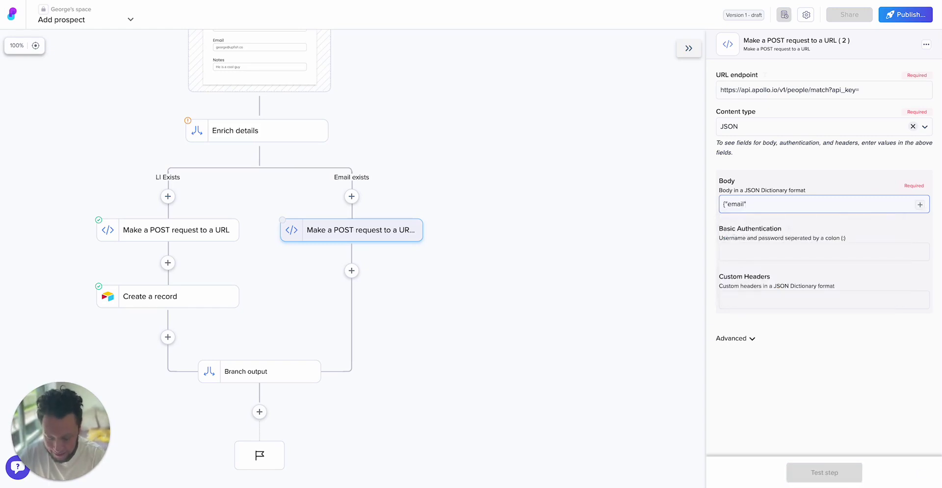
type(":")
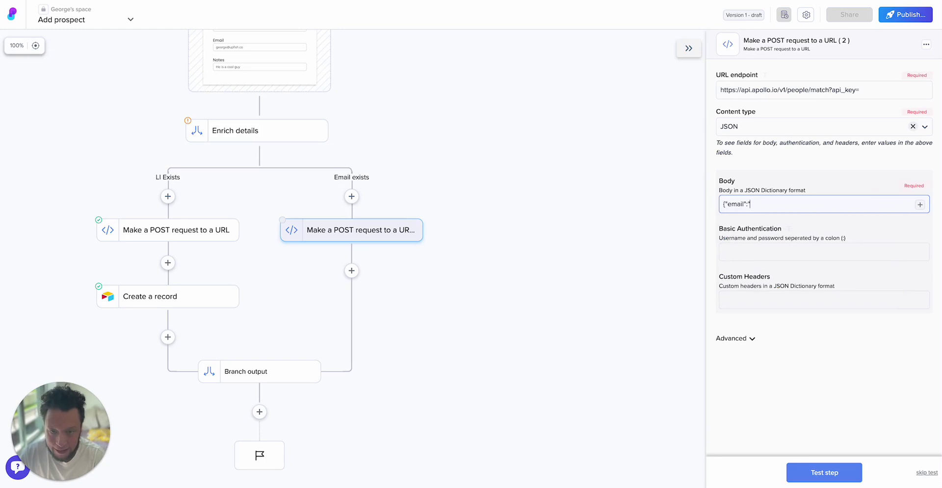
type("\"")
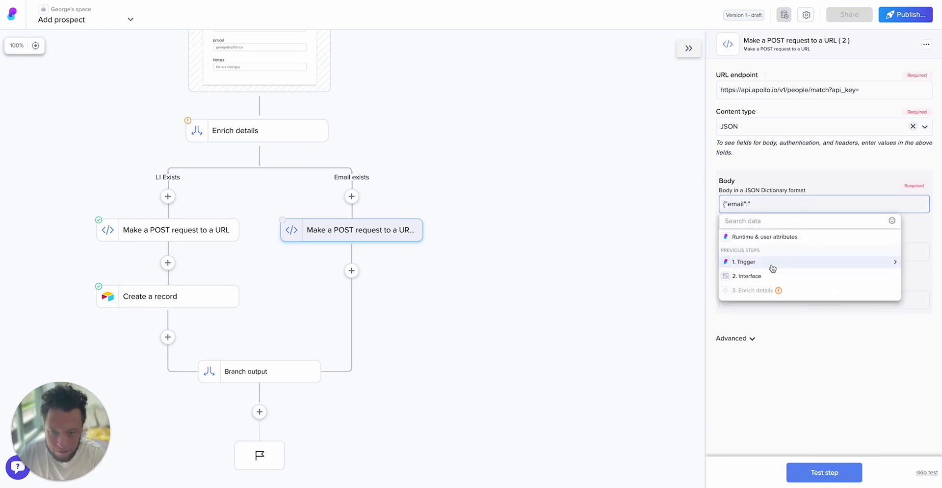
left_click(767, 277)
left_click(767, 263)
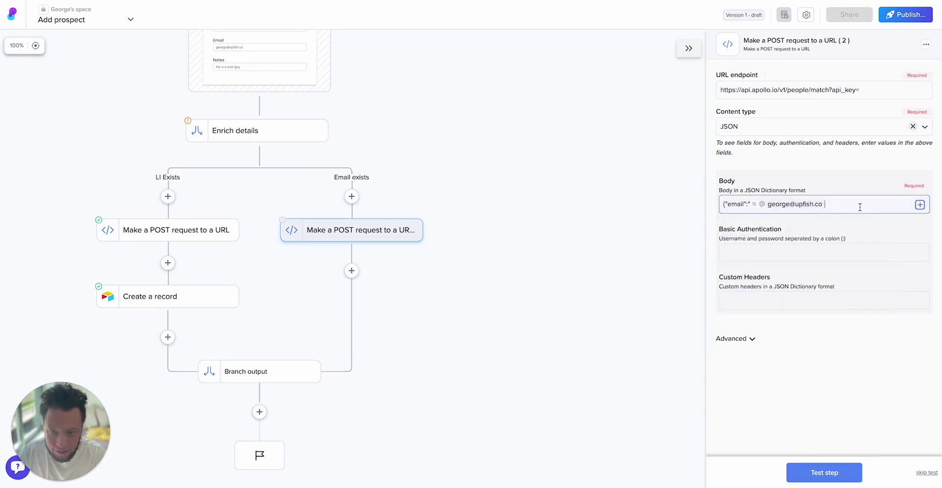
type("\"")
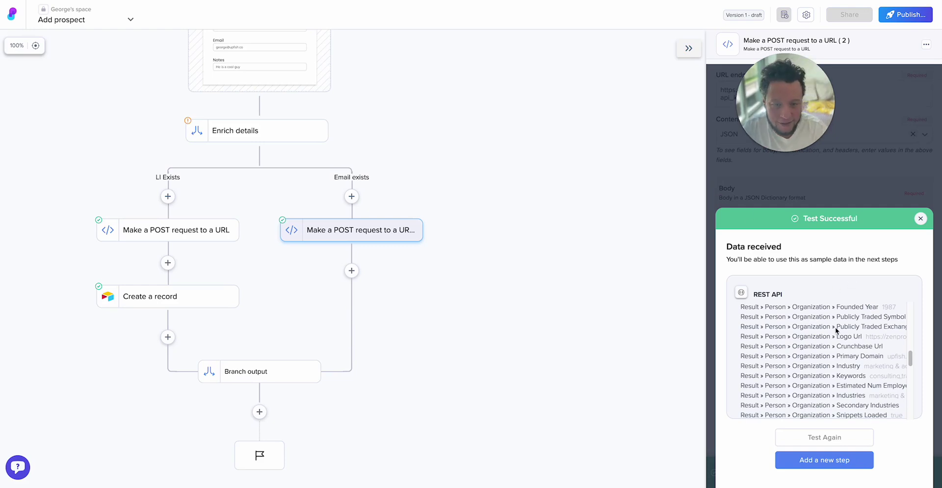
- Scroll through the test results to review the returned person and organization data
scroll(833, 331, "up", 10)
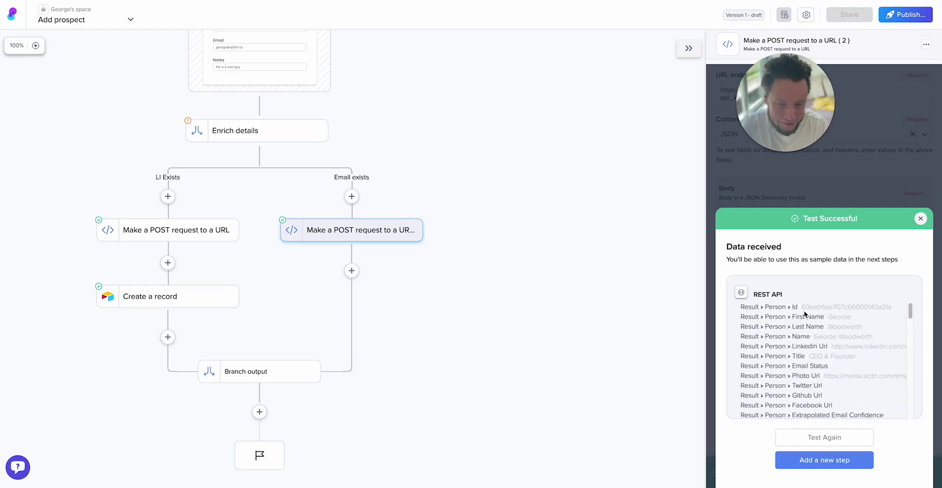
scroll(838, 324, "down", 4)
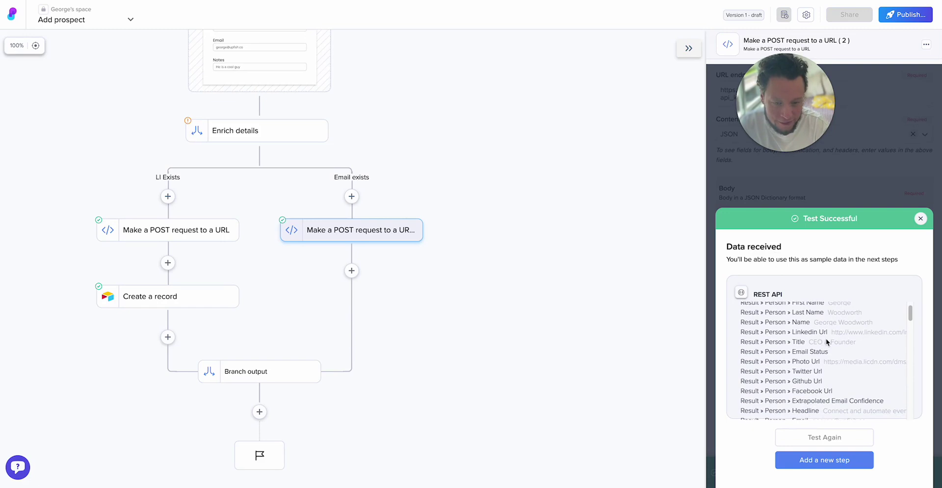
scroll(836, 340, "down", 15)
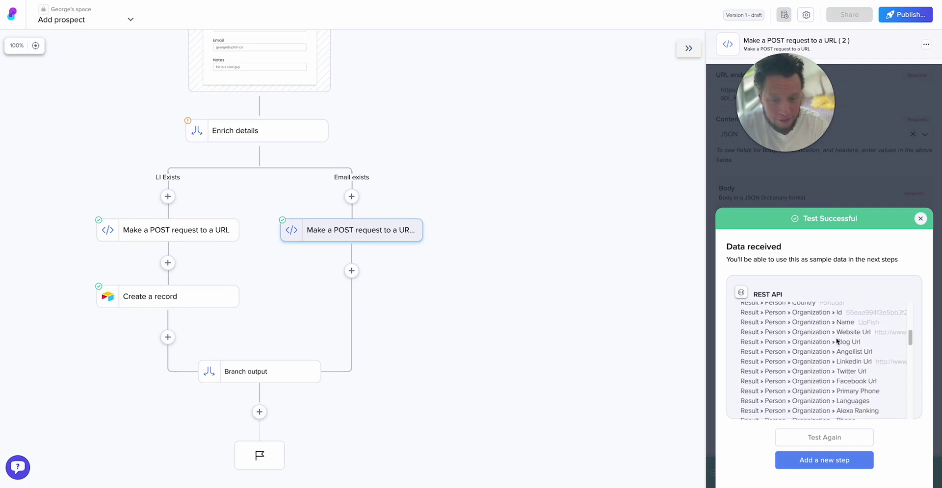
scroll(836, 341, "up", 15)
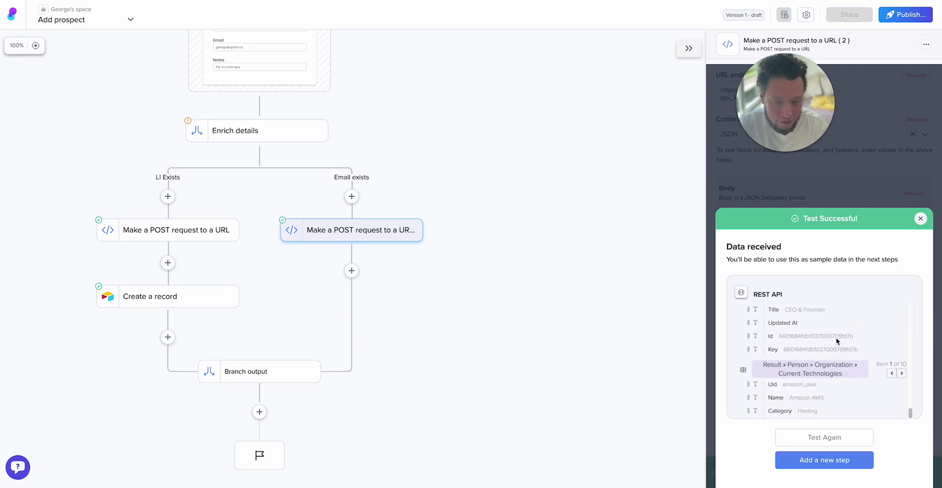
scroll(836, 340, "up", 3)
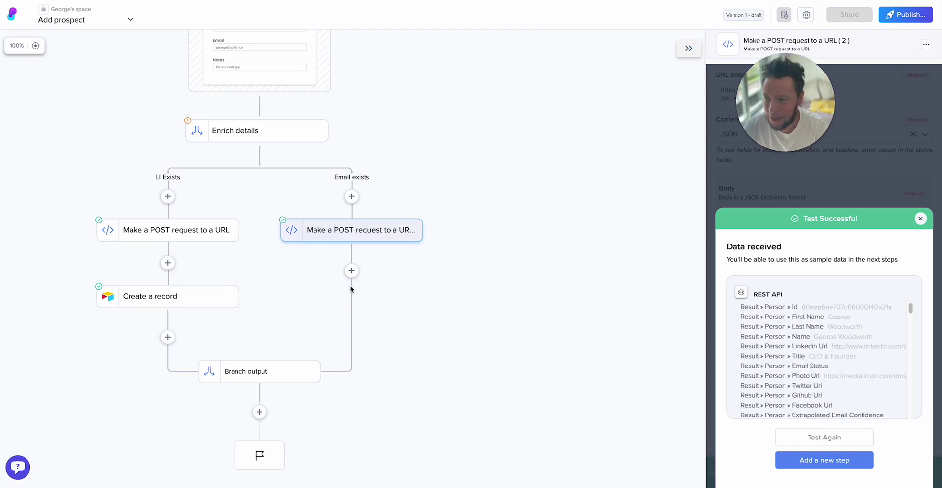
- Add an Airtable 'Create a record' step below the email-branch POST request using the OAuth connection
left_click(352, 271)
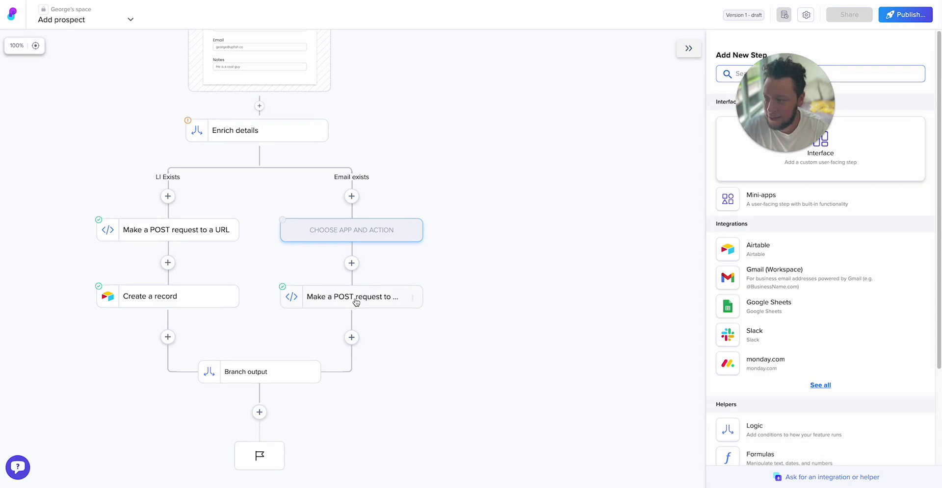
left_click(677, 160)
left_click_drag(765, 112, 60, 407)
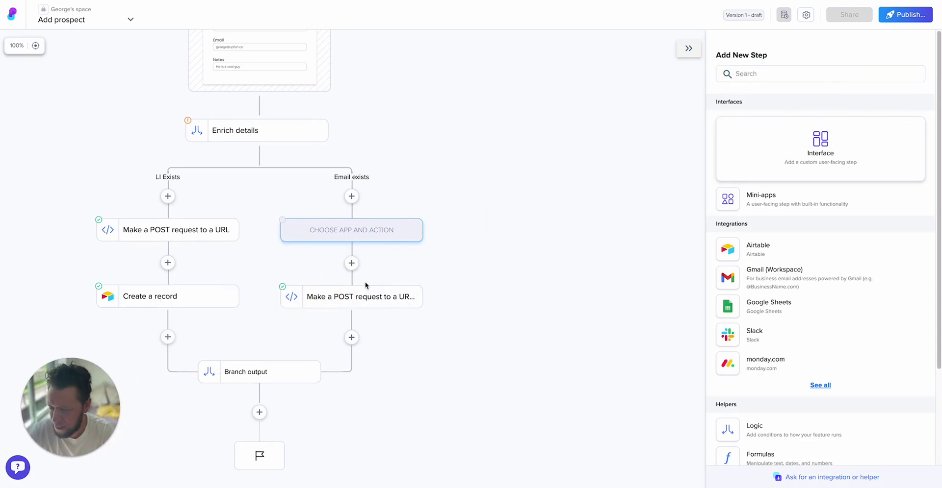
left_click(765, 248)
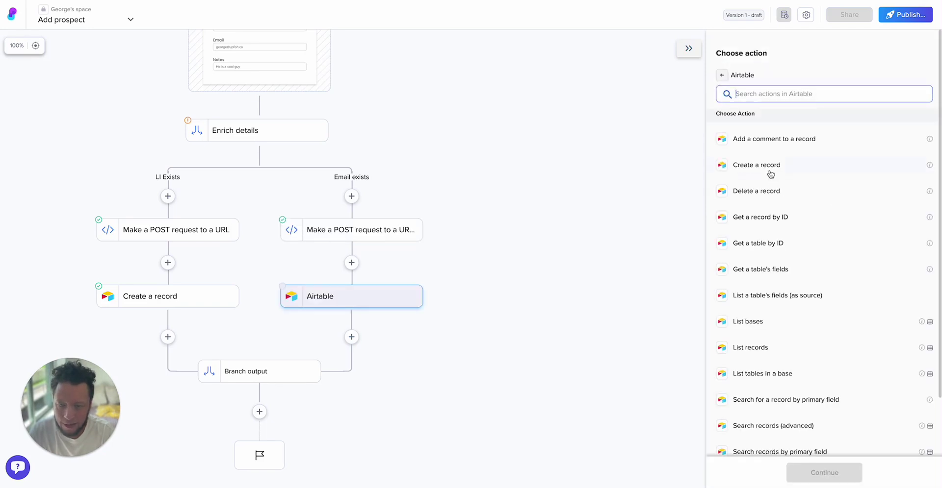
left_click(769, 166)
left_click(769, 97)
left_click(759, 134)
- Set Base ID to New CRM and Table ID to People
left_click(814, 112)
type("new")
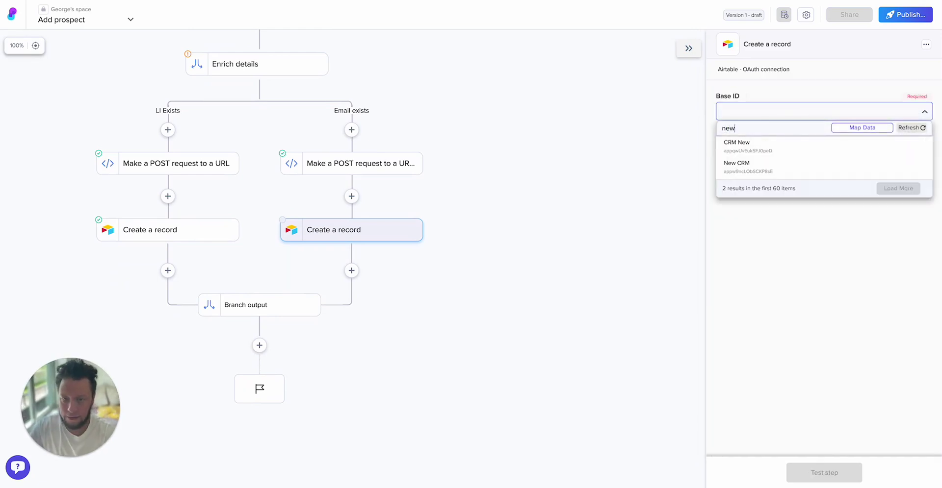
left_click(765, 163)
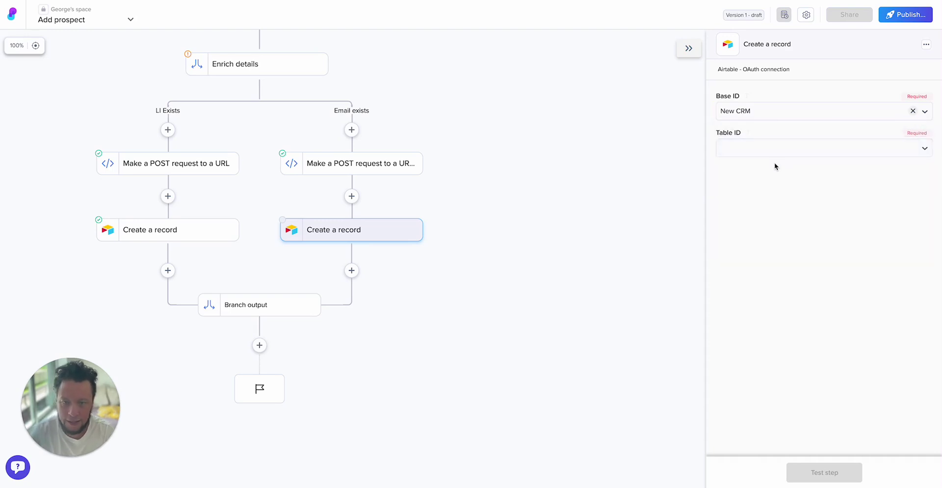
left_click(767, 151)
left_click(790, 202)
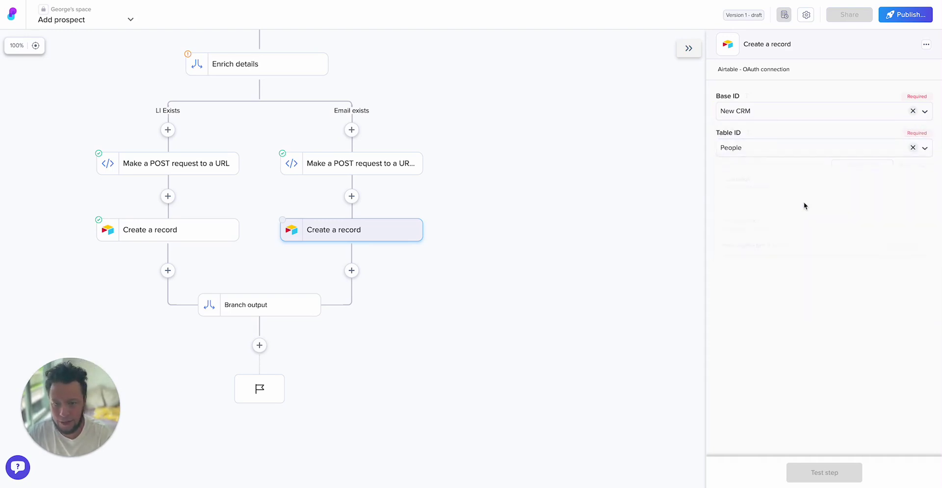
left_click(789, 189)
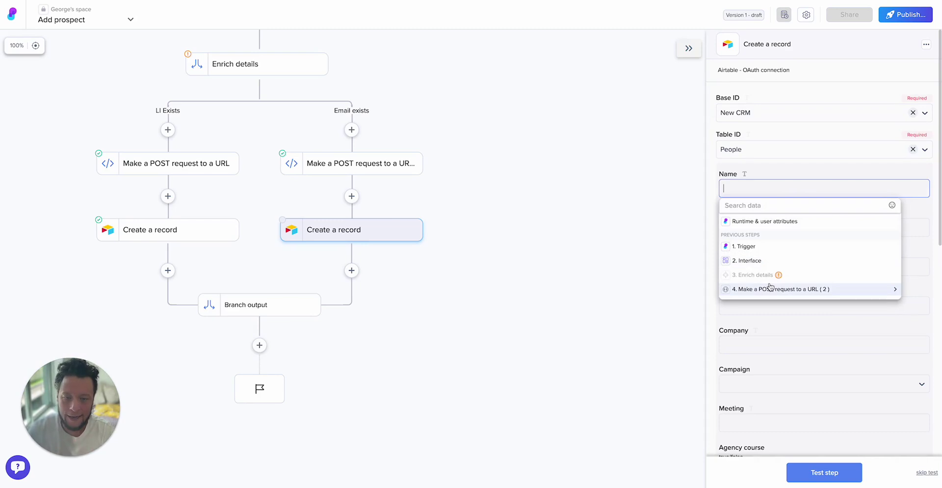
- Map the Name field to the enriched person name from the request result
left_click(764, 261)
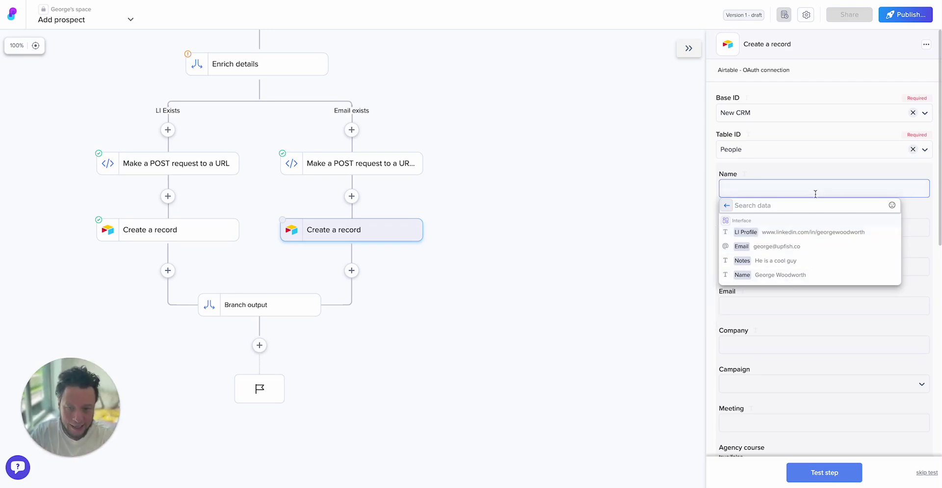
left_click(726, 206)
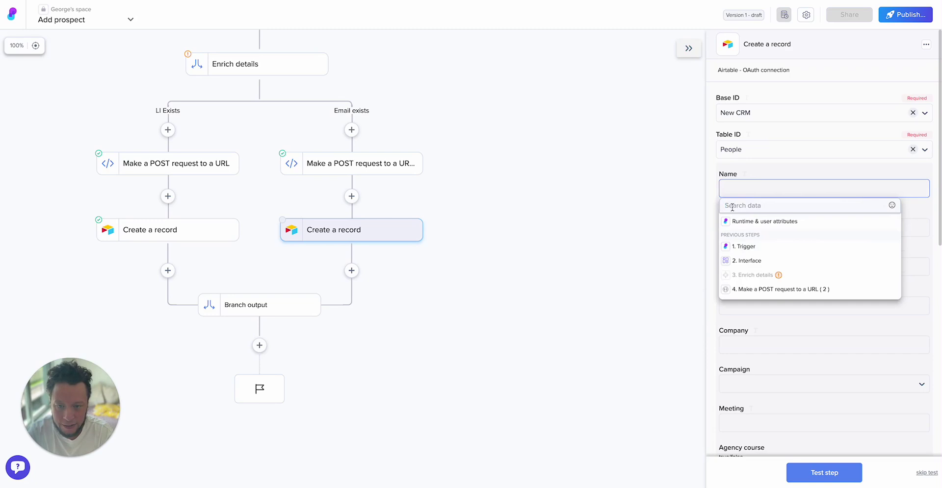
left_click(770, 289)
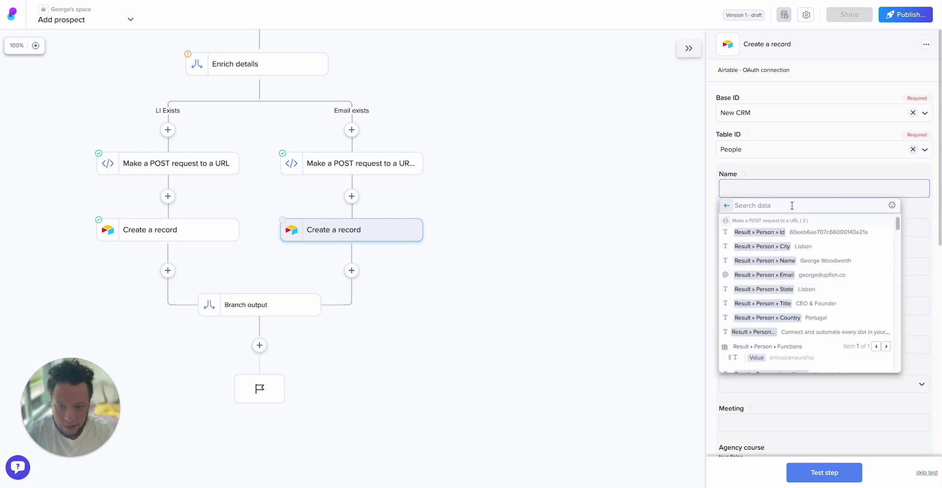
type("name")
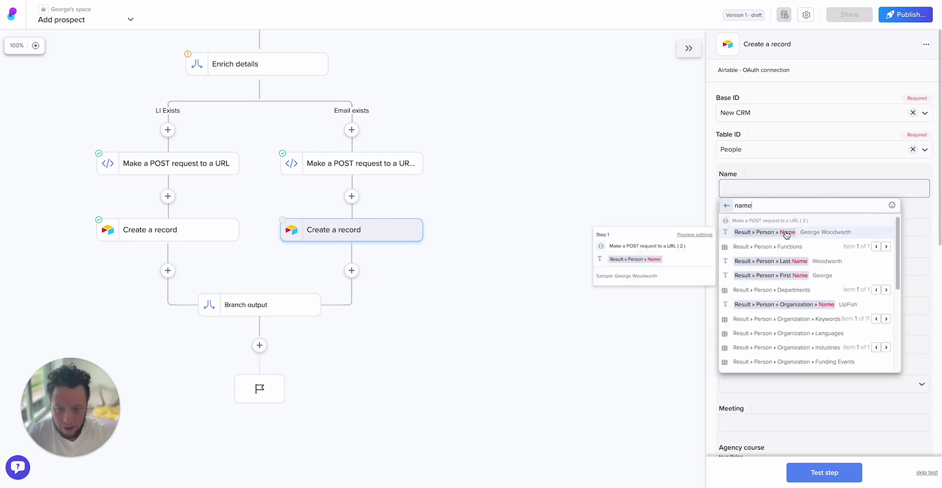
left_click(818, 191)
left_click(814, 232)
- Set Contact source to 'Email Inbound' and LI Profile to the enriched LinkedIn URL
left_click(763, 229)
type("Email Inbound")
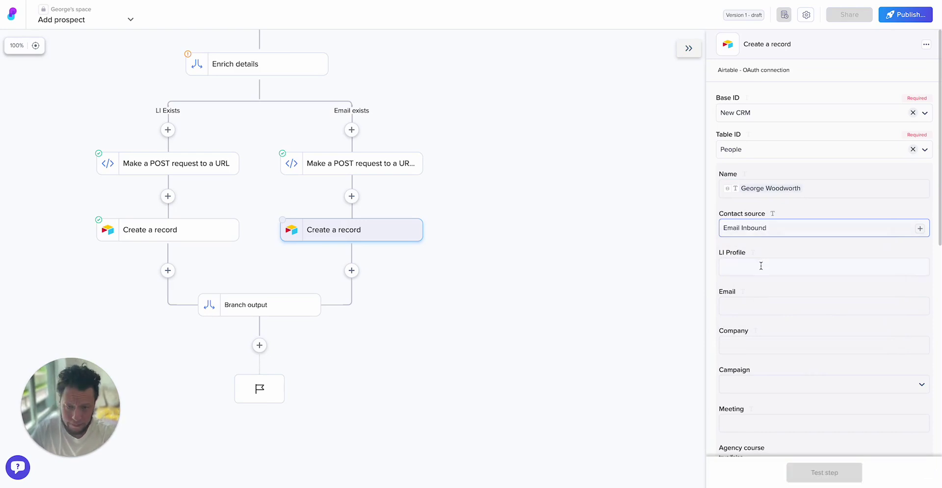
left_click(763, 267)
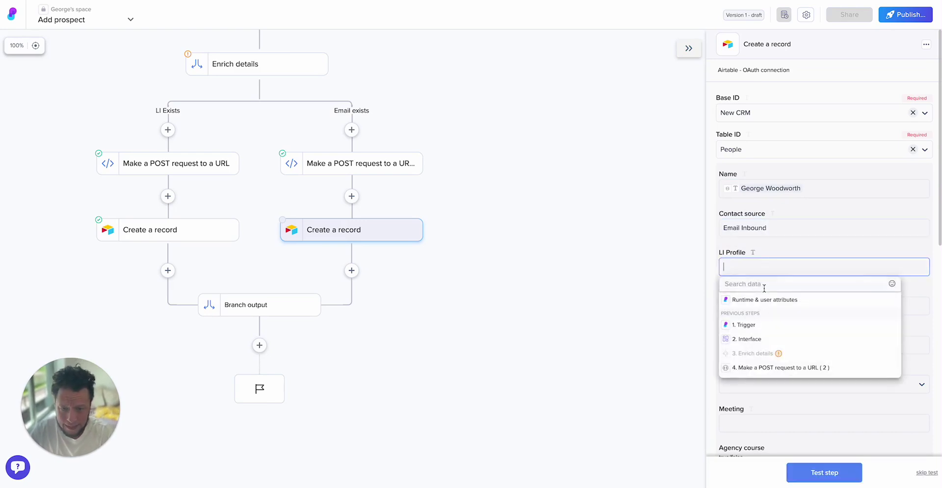
type("link")
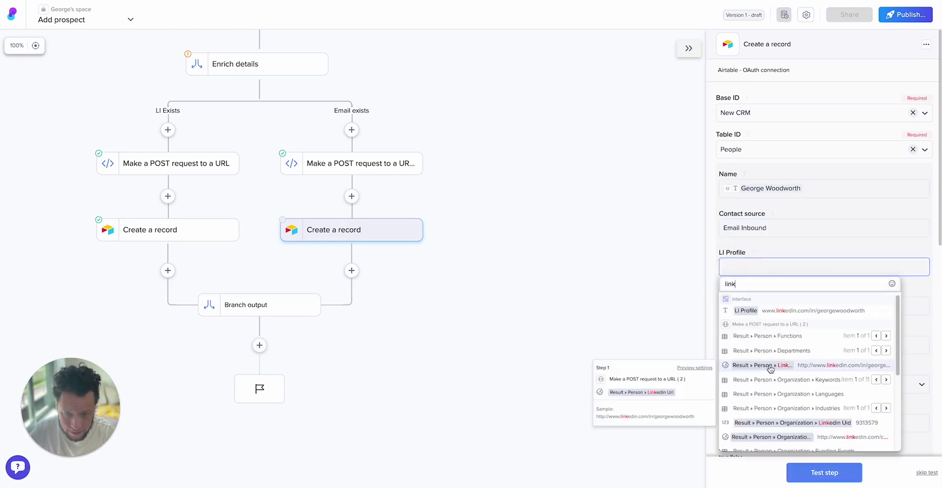
left_click(770, 365)
- Fill Email with the form's email and Company with the organization name
left_click(747, 307)
type("email")
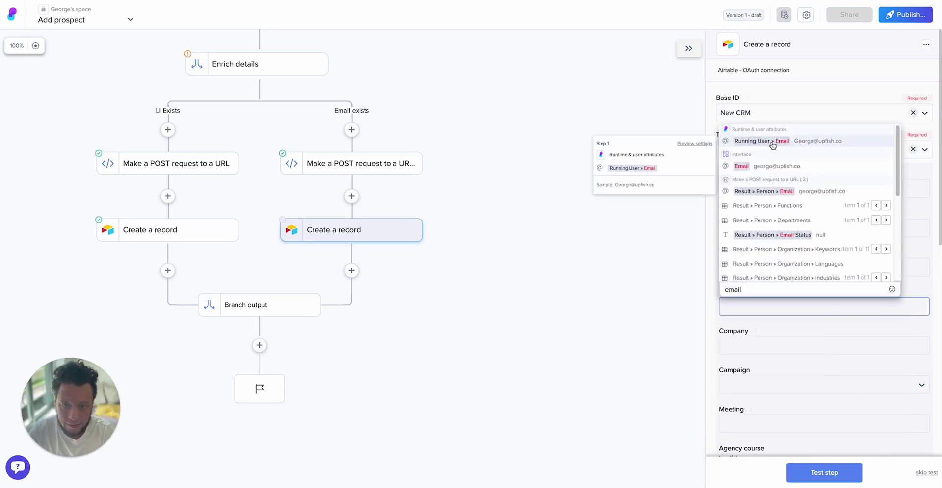
left_click(742, 166)
left_click(779, 345)
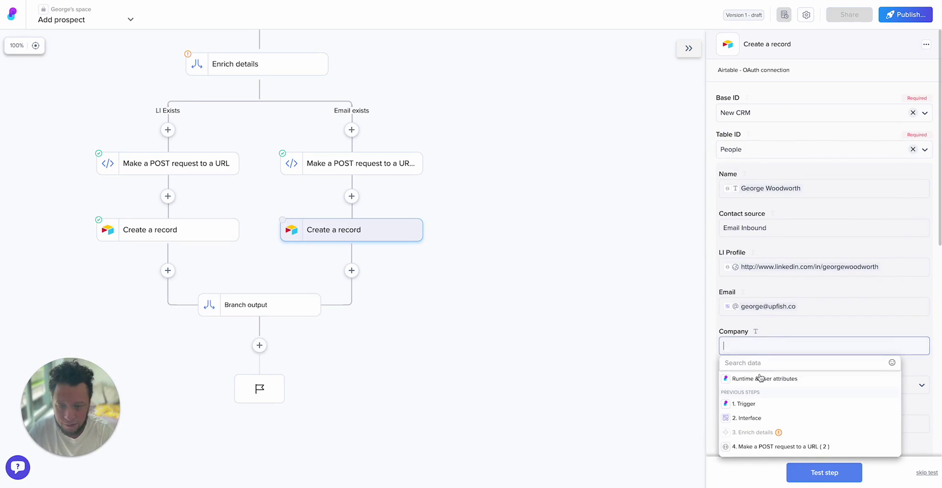
type("orga")
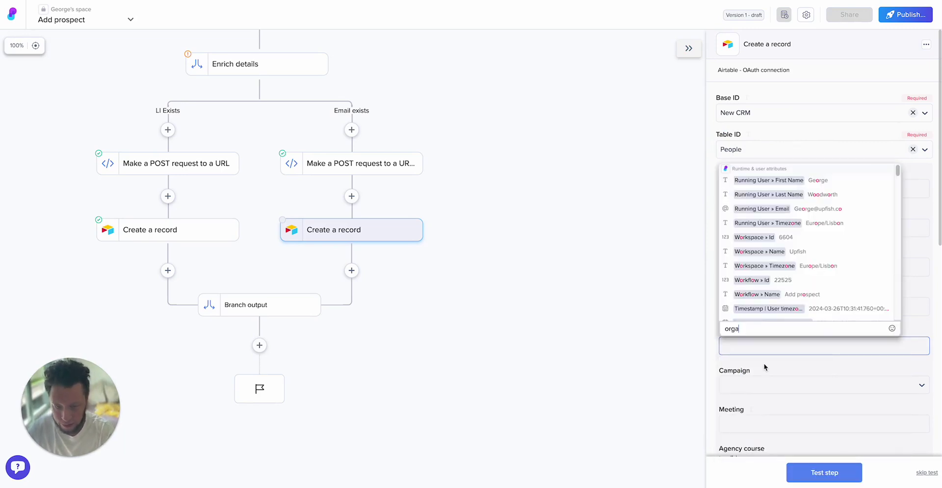
left_click(793, 240)
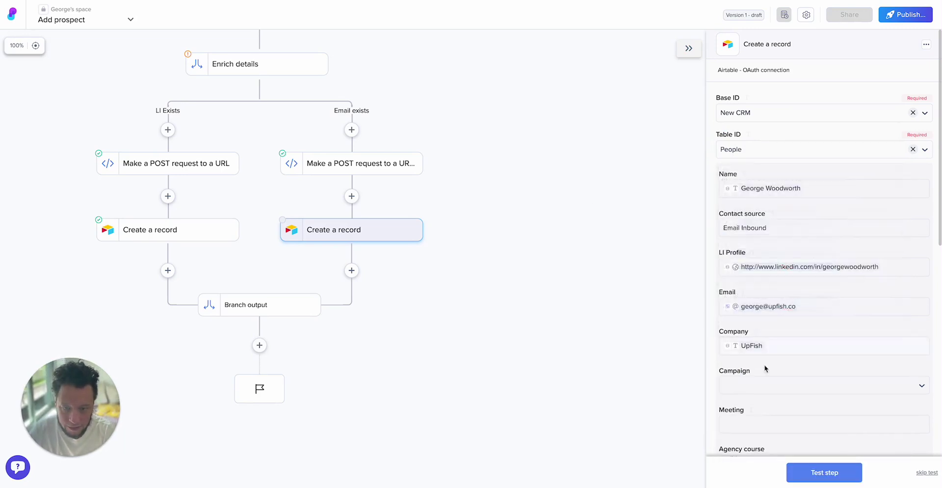
- Fill Job title with the enriched title value
scroll(761, 363, "down", 1)
scroll(759, 351, "down", 1)
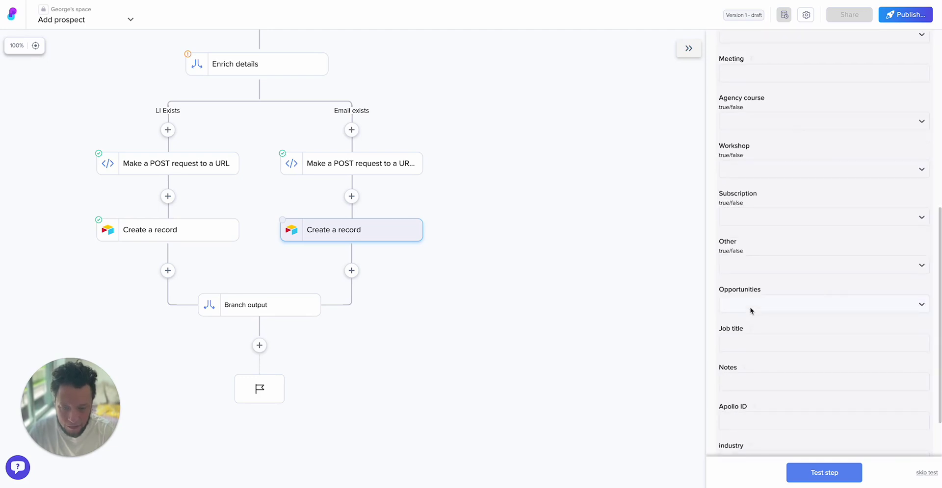
scroll(749, 311, "down", 1)
left_click(749, 314)
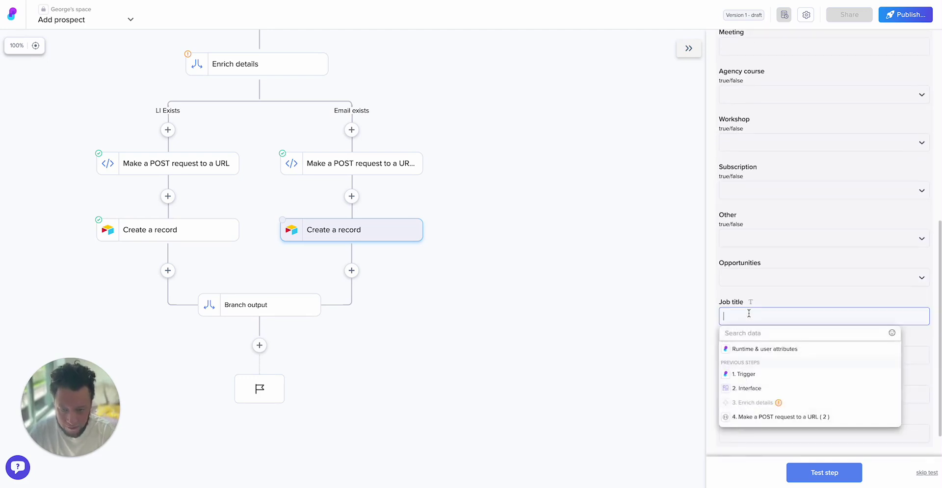
type("title")
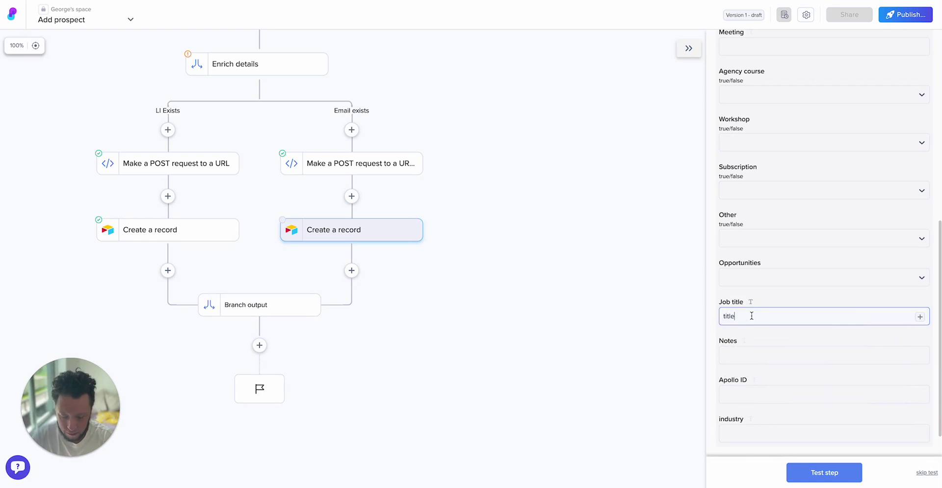
key("BackSpace")
key("BackSpace")
key("BackSpace")
key("BackSpace")
key("BackSpace")
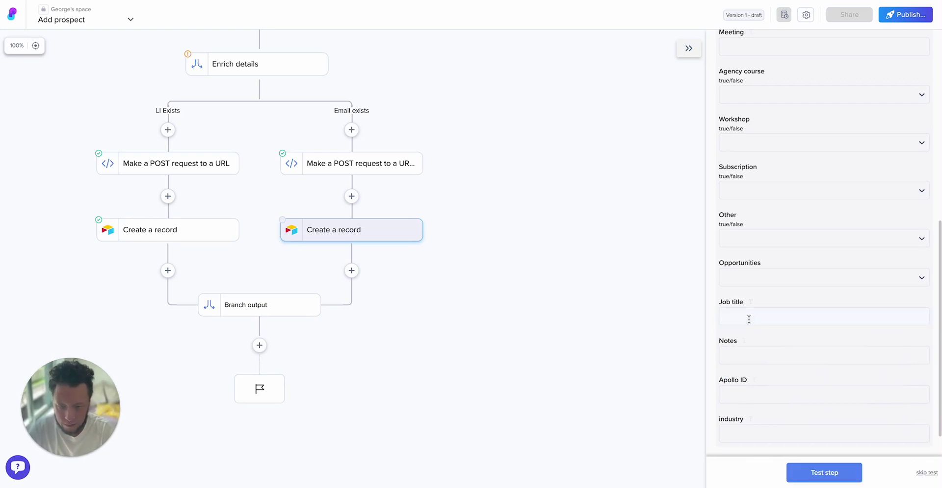
left_click(748, 320)
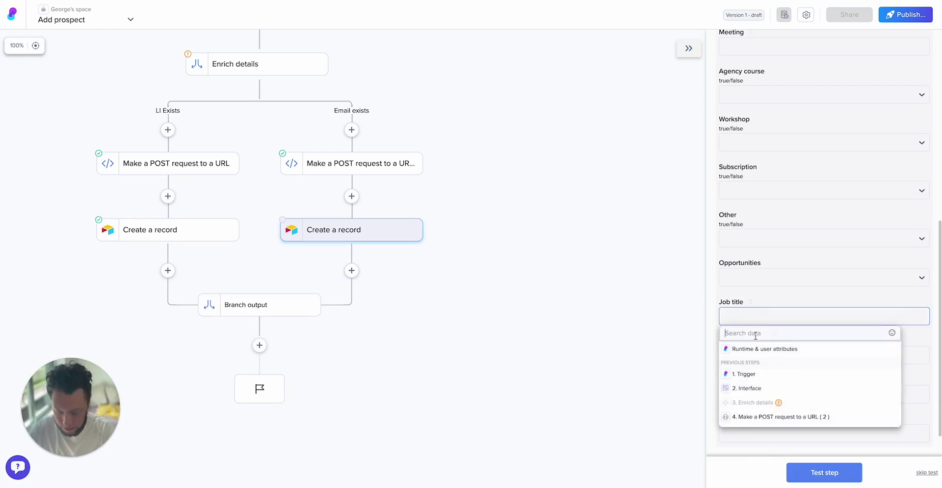
type("title")
left_click(783, 155)
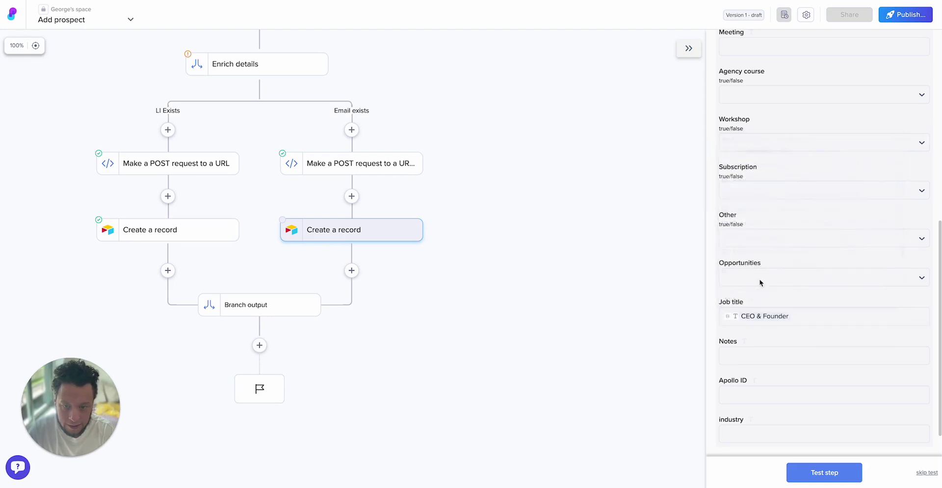
- Fill Notes with the form's notes, replacing a wrongly inserted name value
left_click(768, 356)
left_click(755, 428)
left_click(763, 443)
left_click(809, 357)
key("BackSpace")
left_click(744, 358)
left_click(784, 192)
- Map Apollo ID to the person's id and industry to the organization's industry, then test
scroll(769, 387, "down", 1)
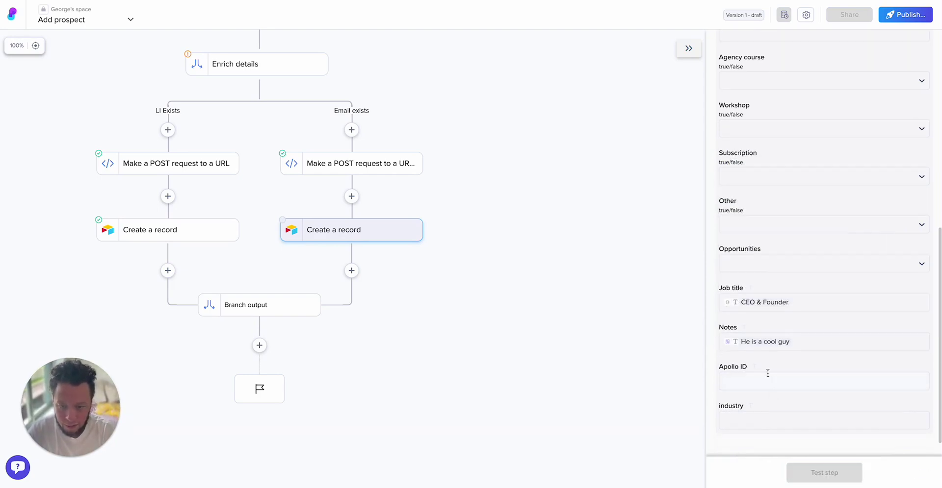
left_click(766, 380)
left_click(763, 351)
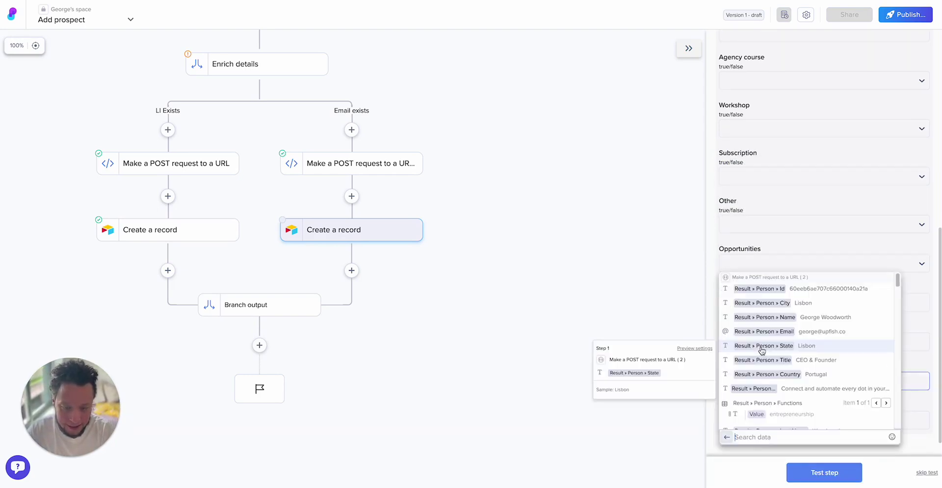
left_click(778, 289)
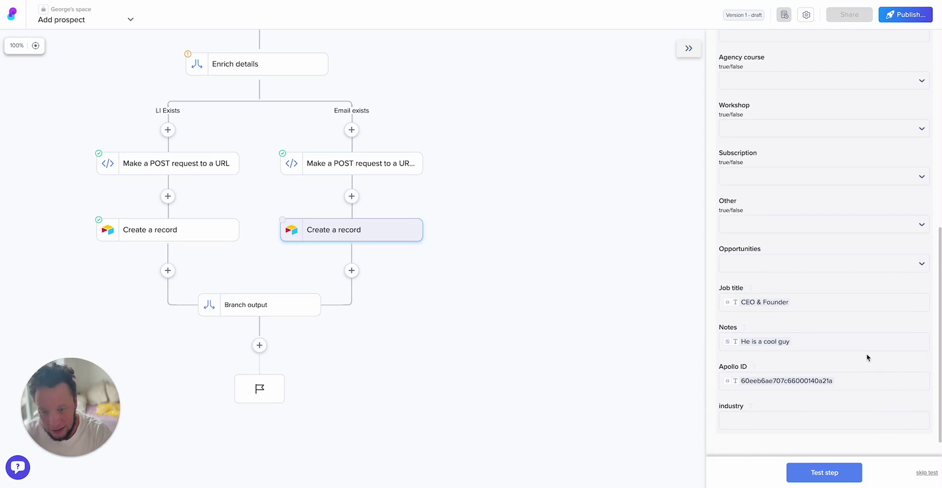
scroll(793, 377, "down", 1)
left_click(781, 401)
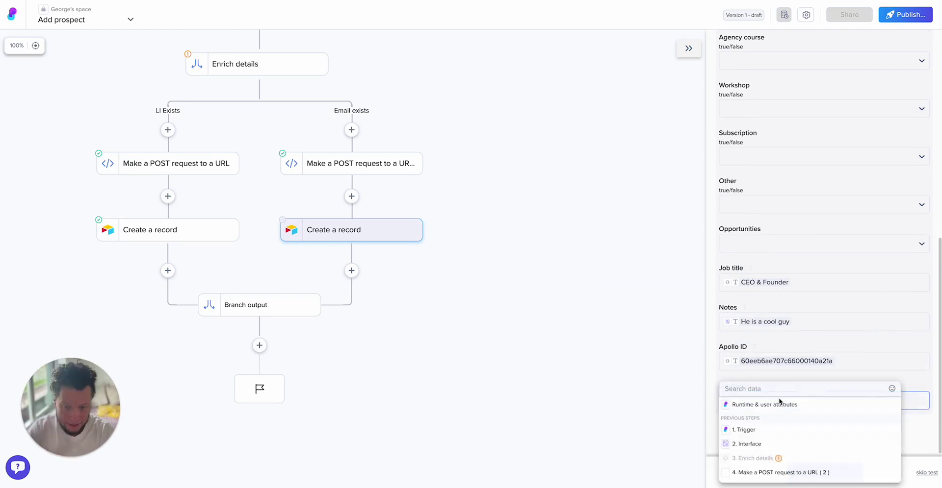
type("indust")
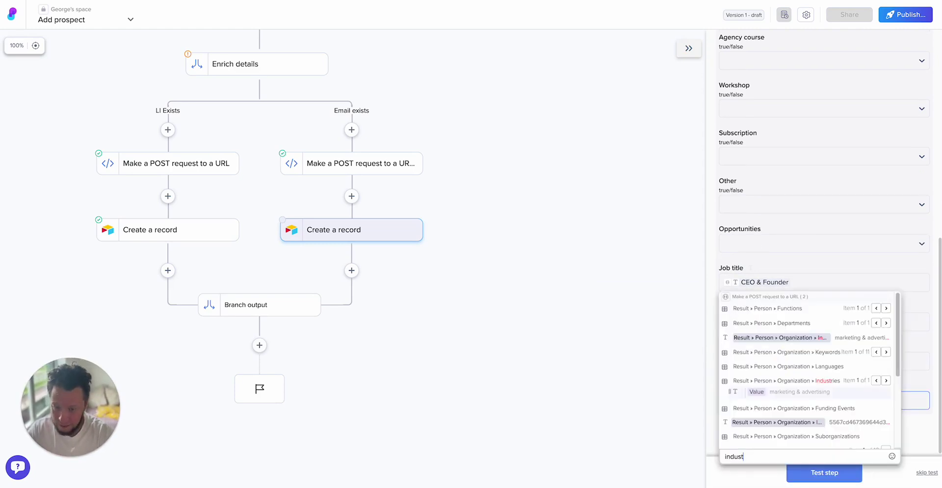
left_click(813, 340)
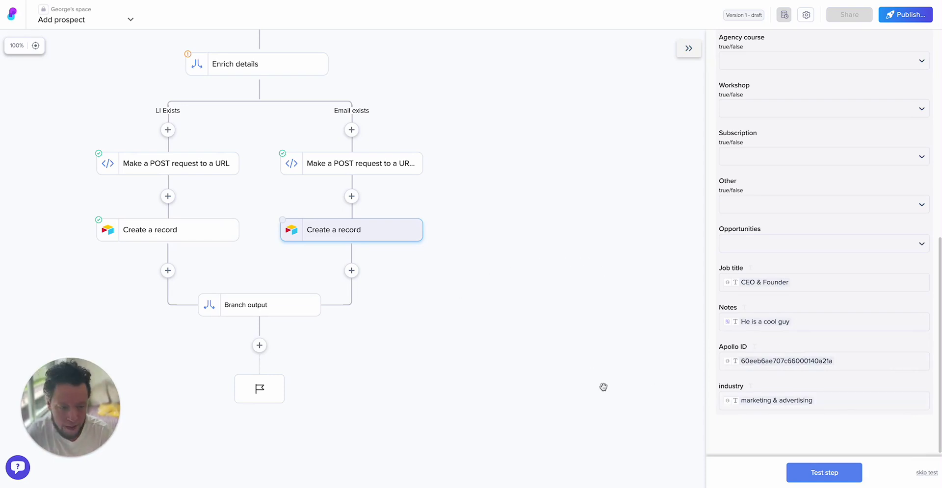
scroll(593, 366, "left", 3)
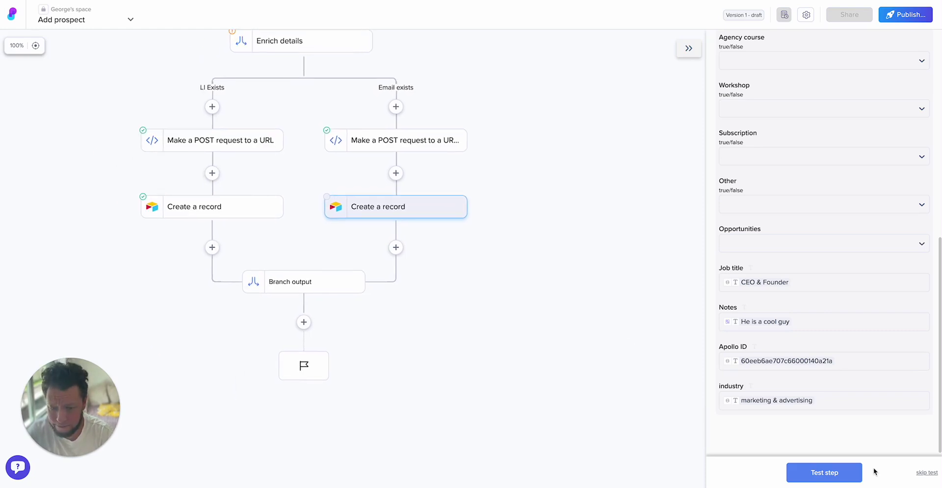
left_click(841, 477)
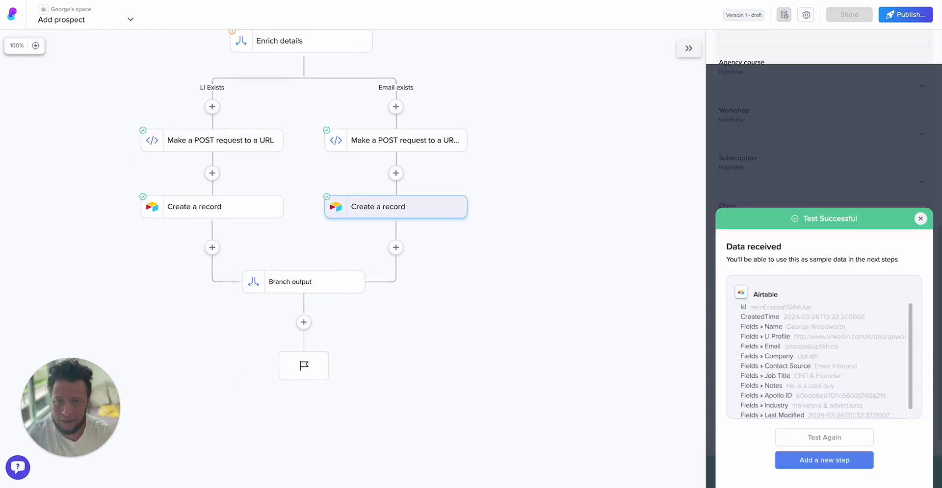
key("ctrl+Tab")
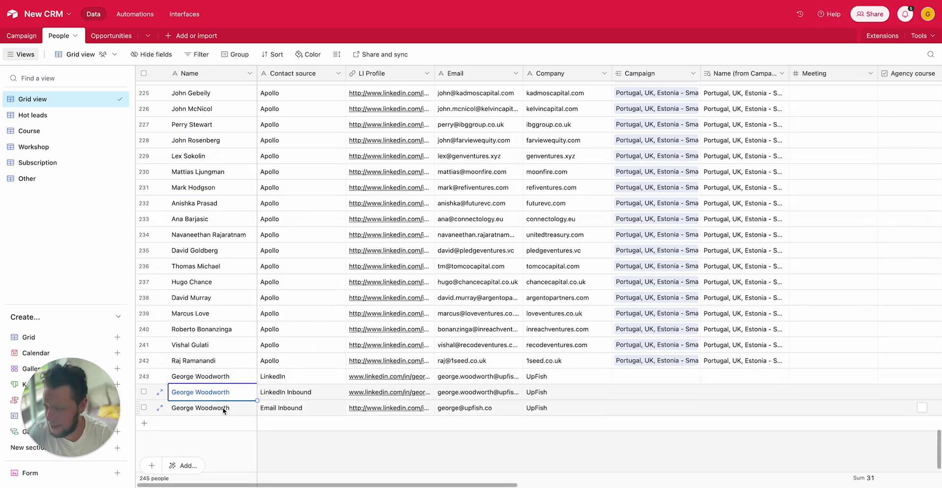
left_click(345, 415)
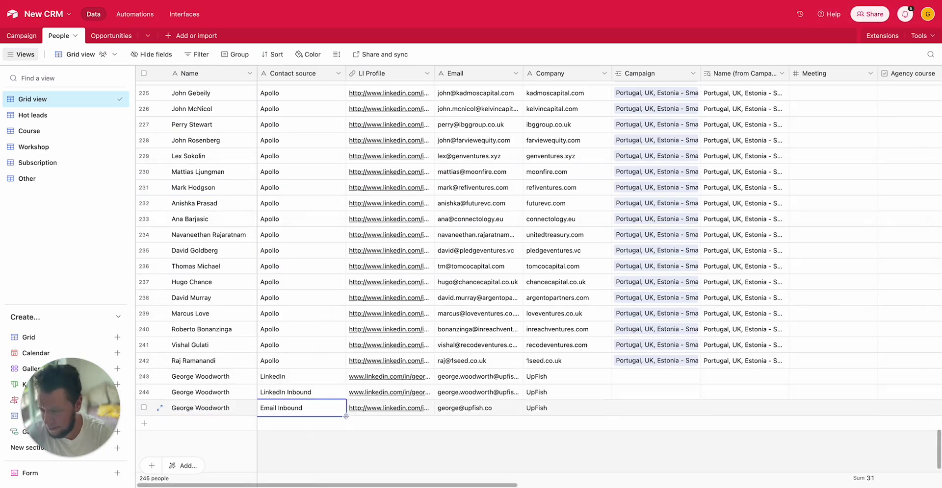
key("Right")
key("Right")
key("Left")
key("Left")
key("Right")
key("Right")
key("Right")
key("Right")
key("Left")
key("Left")
key("Right")
key("Right")
key("Right")
key("Right")
key("Right")
key("Right")
key("Right")
key("Right")
key("Right")
key("Right")
key("Right")
key("Right")
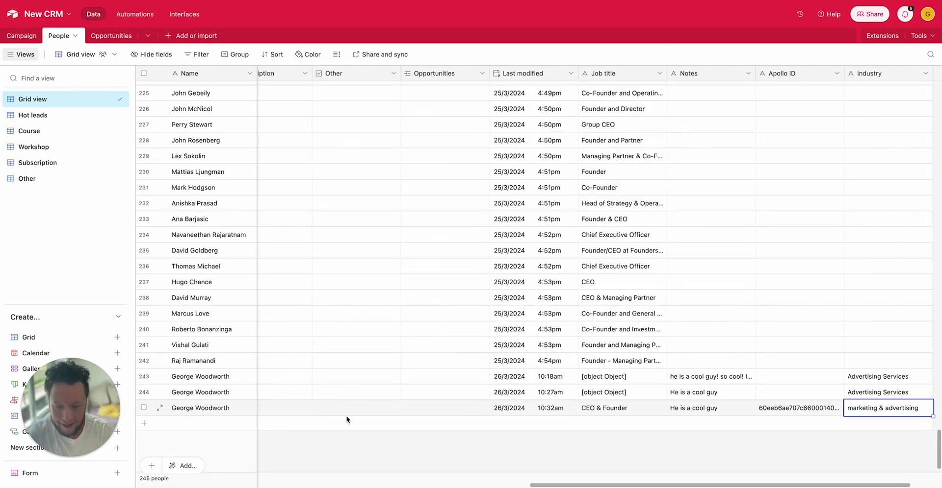
key("Left")
key("Left")
key("Left")
key("Right")
key("Right")
key("Right")
key("Left")
key("Right")
key("Left")
key("Left")
key("Left")
key("Left")
key("Left")
key("Left")
key("Left")
key("Left")
key("Left")
key("Left")
key("Left")
key("Left")
key("Left")
key("Left")
key("Left")
key("Left")
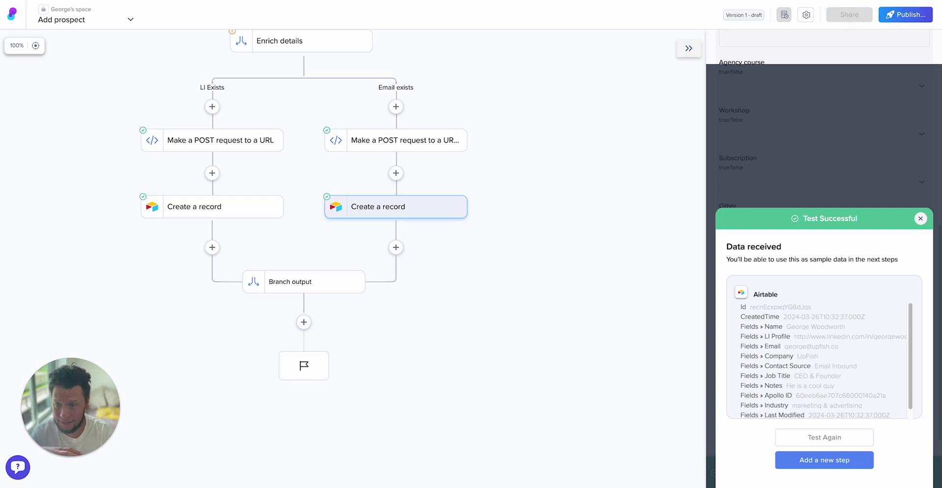
scroll(540, 275, "up", 5)
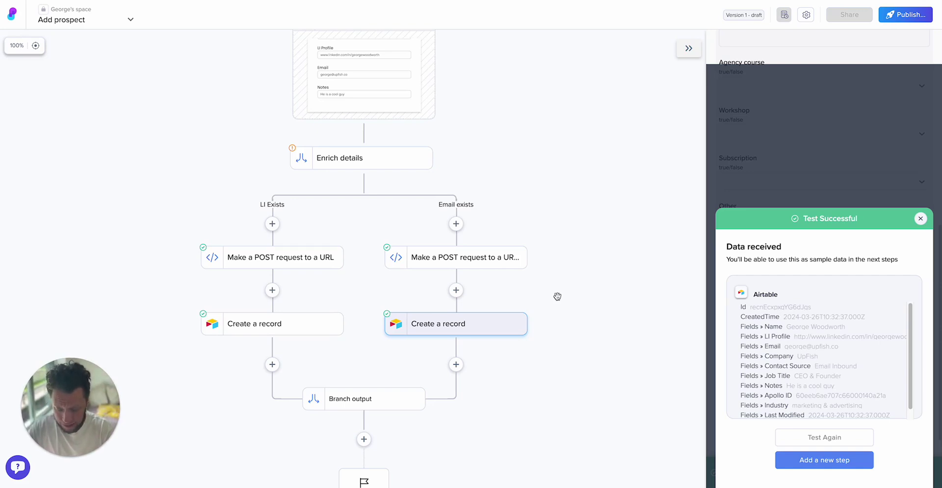
key("ctrl+k")
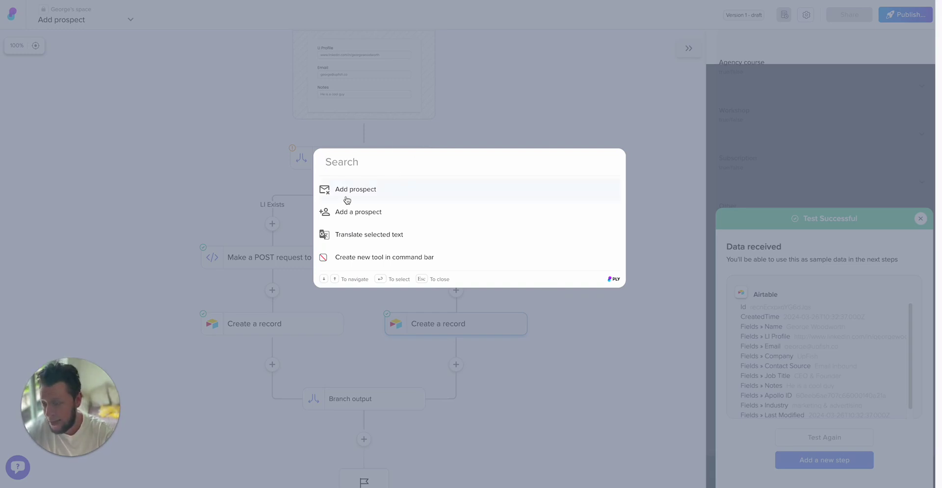
left_click(609, 413)
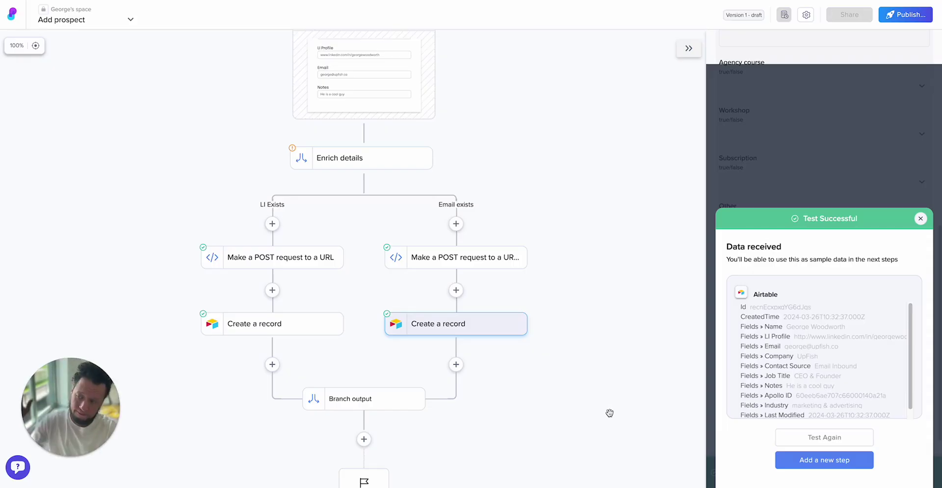